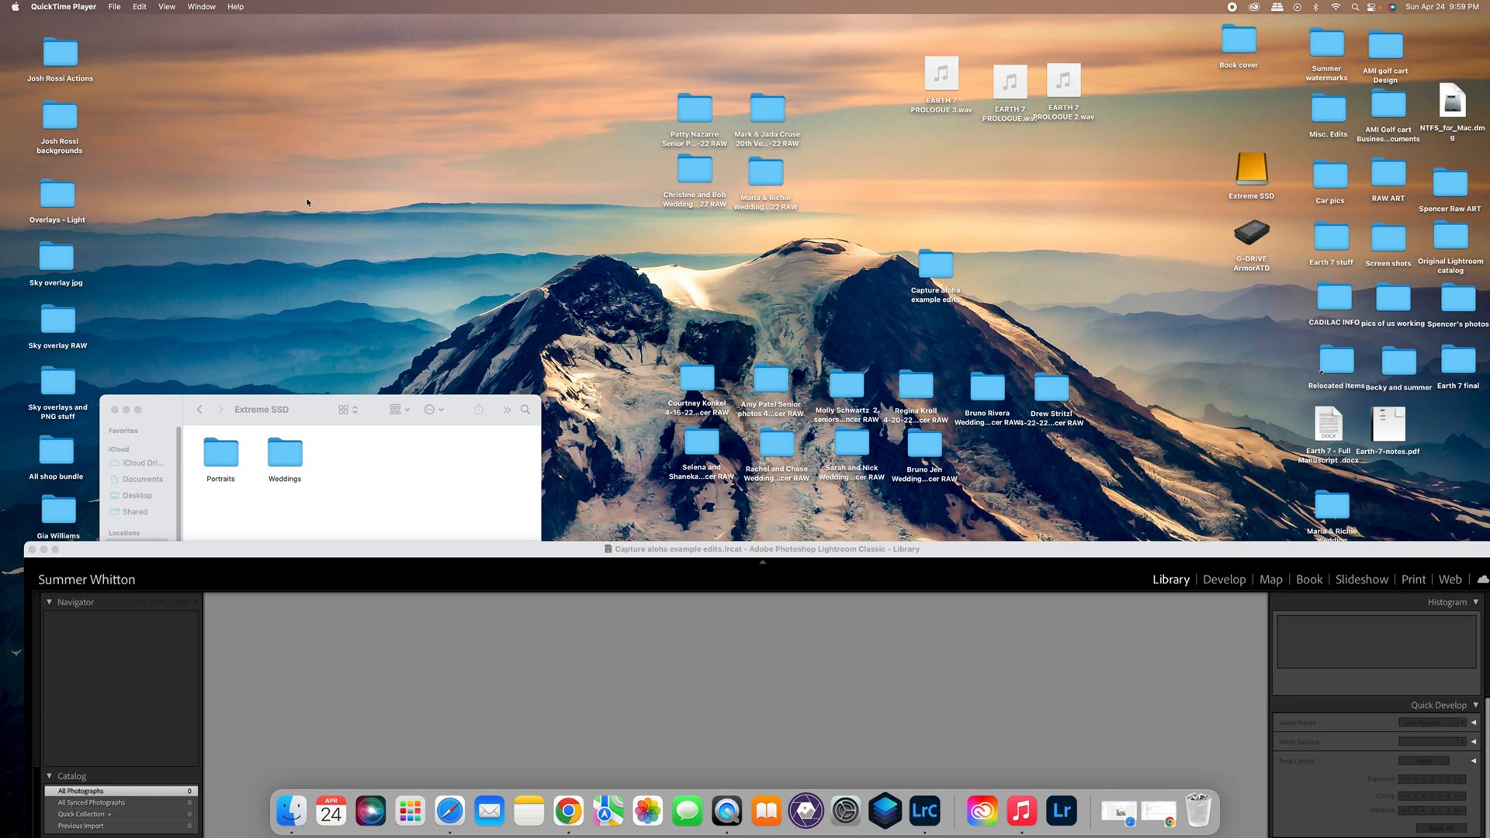
Browse to the G-DRIVE ArmorATD drive in Finder and copy the name of the "Capture aloha beginning edits" folder.
{"action": "double_click", "coordinate": [60, 116]}
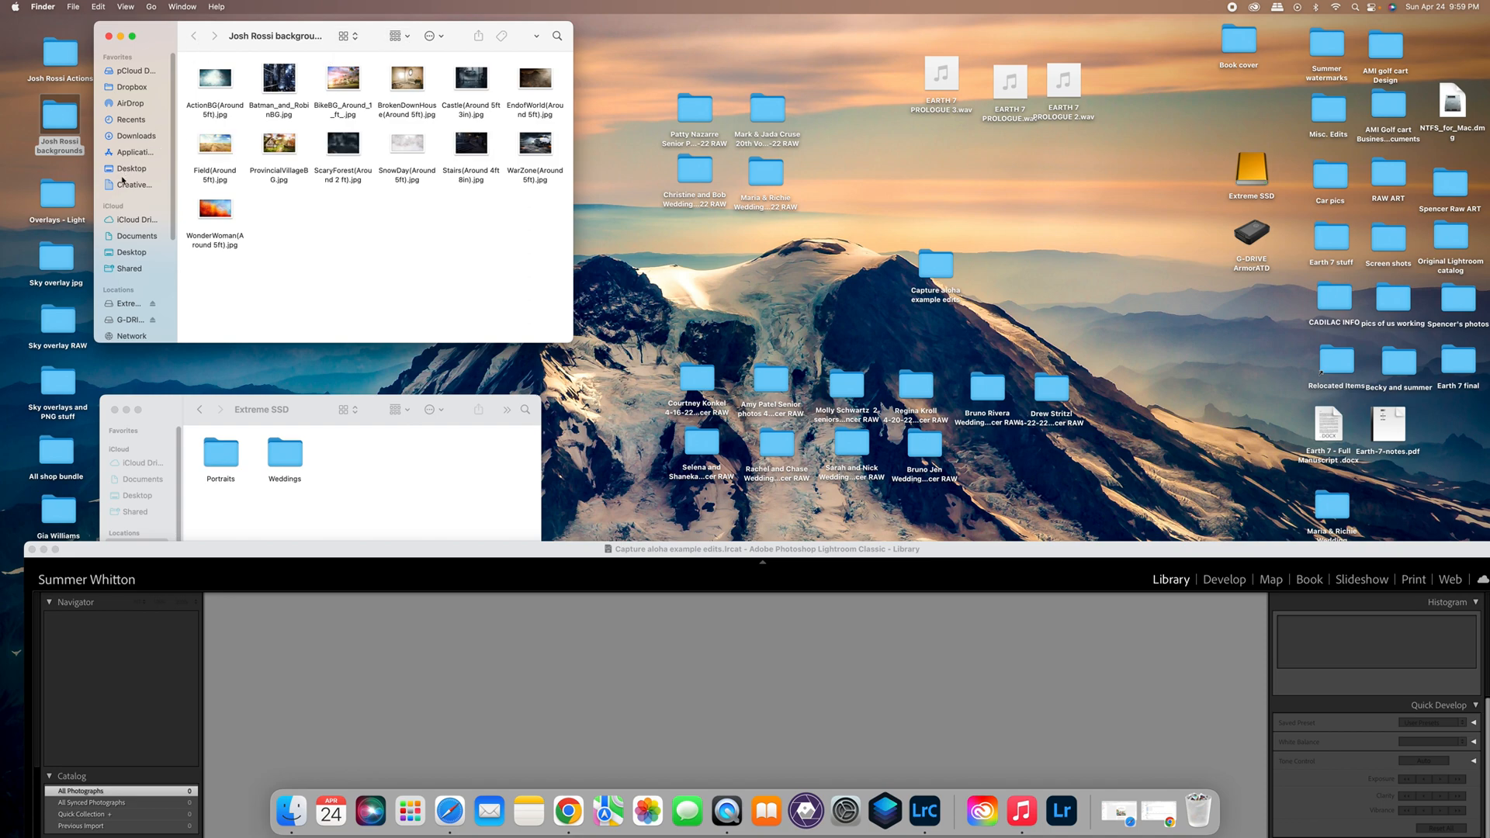
{"action": "left_click", "coordinate": [130, 319]}
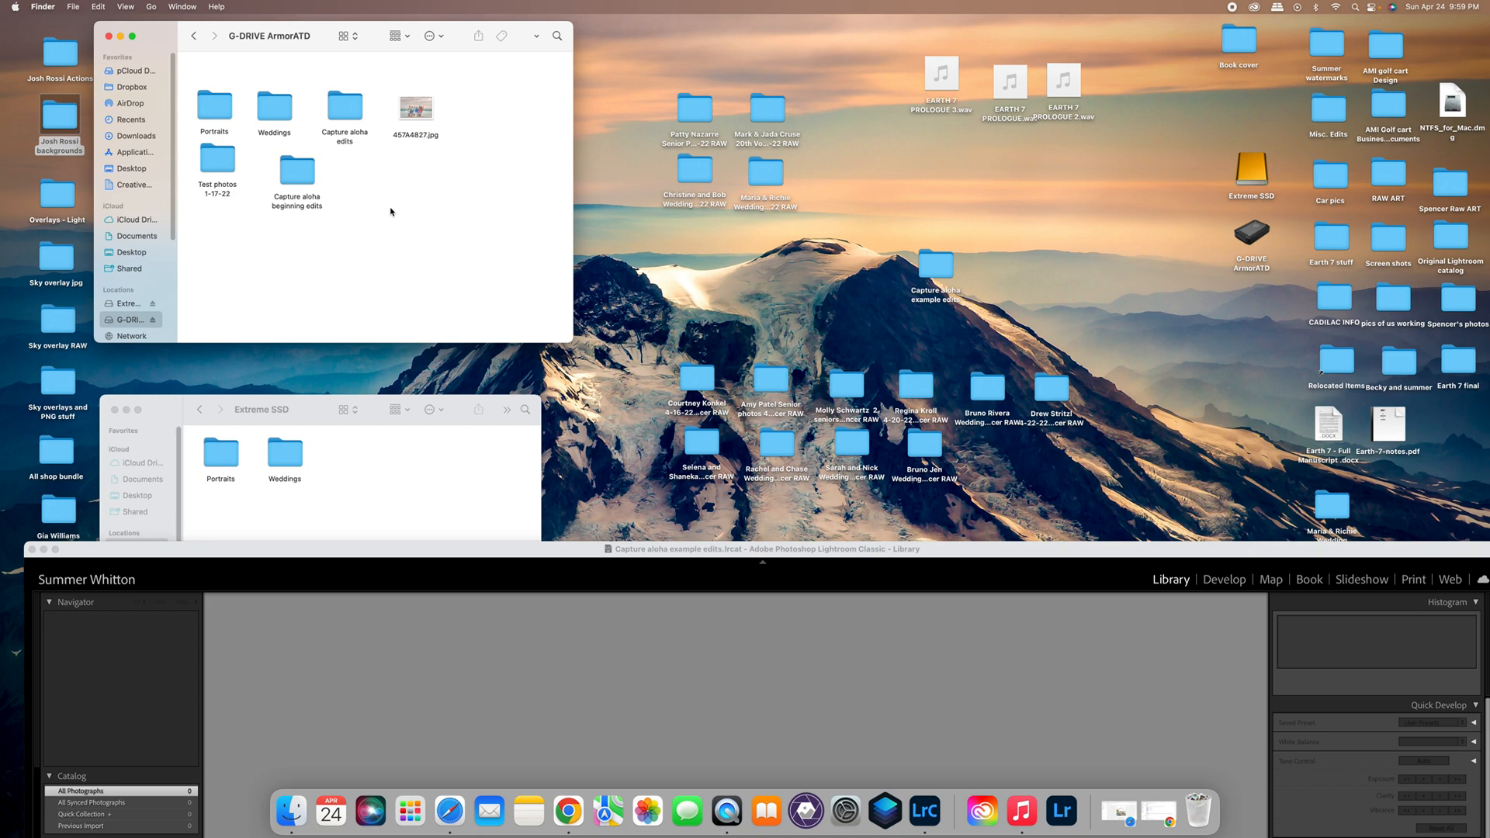
{"action": "left_click", "coordinate": [299, 205]}
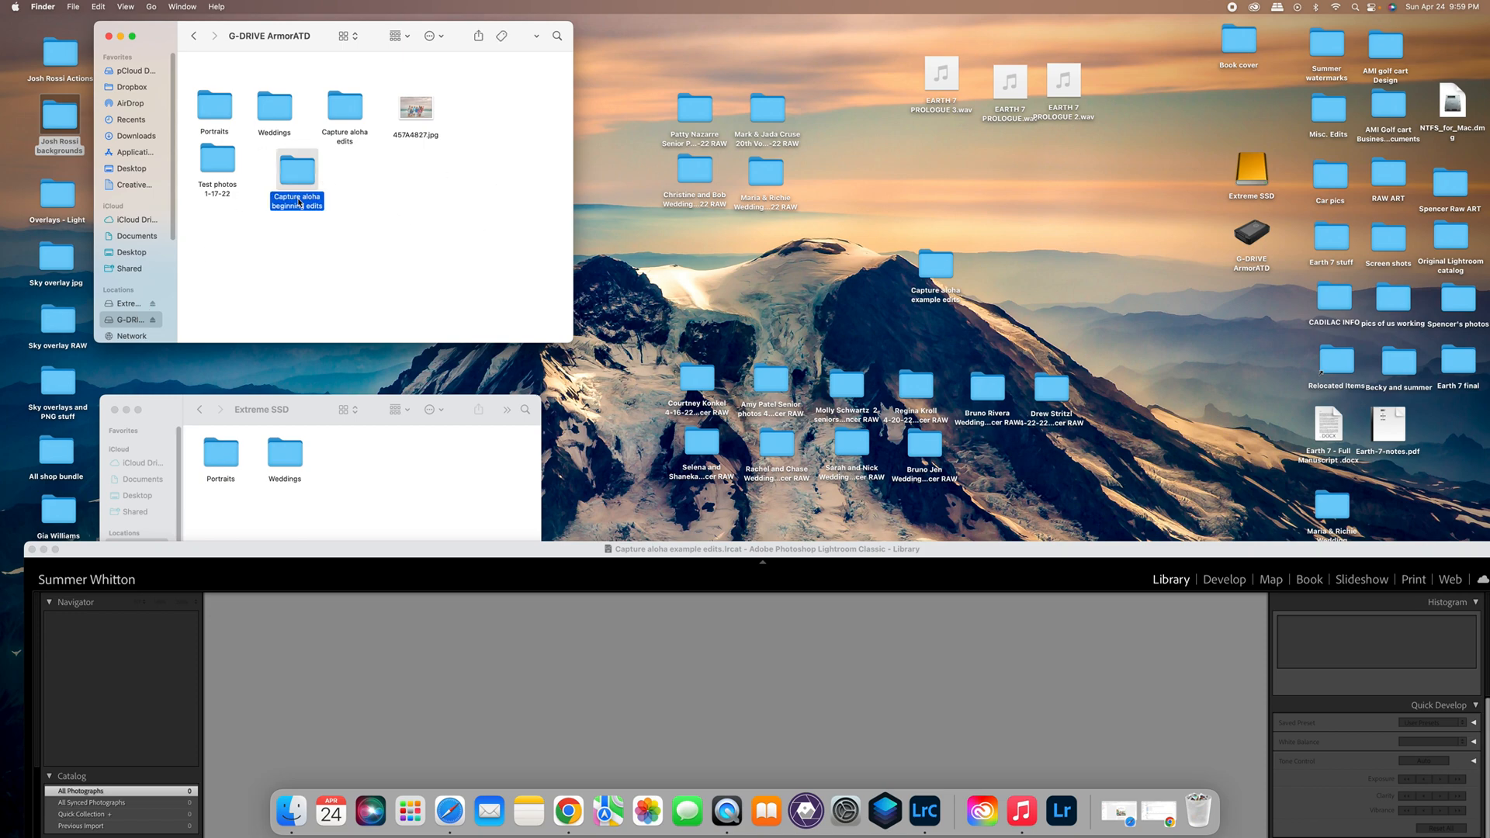
{"action": "left_click", "coordinate": [299, 203]}
{"action": "key", "text": "super+c"}
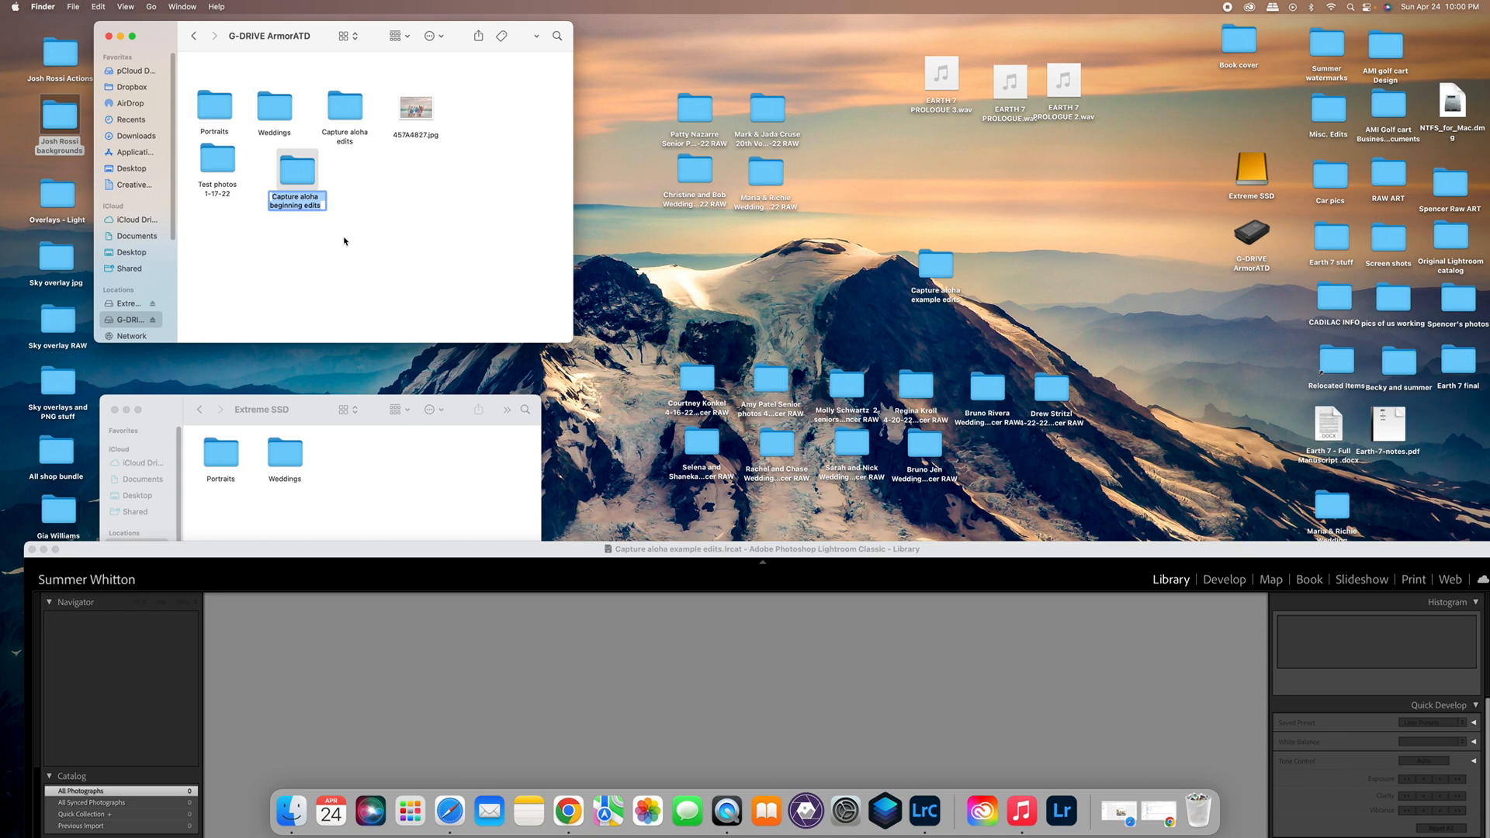
Switch to Lightroom Classic and start a new catalog named "Capture aloha beginning edits" using the copied folder name.
{"action": "left_click_drag", "start_coordinate": [520, 550], "coordinate": [500, 138]}
{"action": "left_click", "coordinate": [117, 6]}
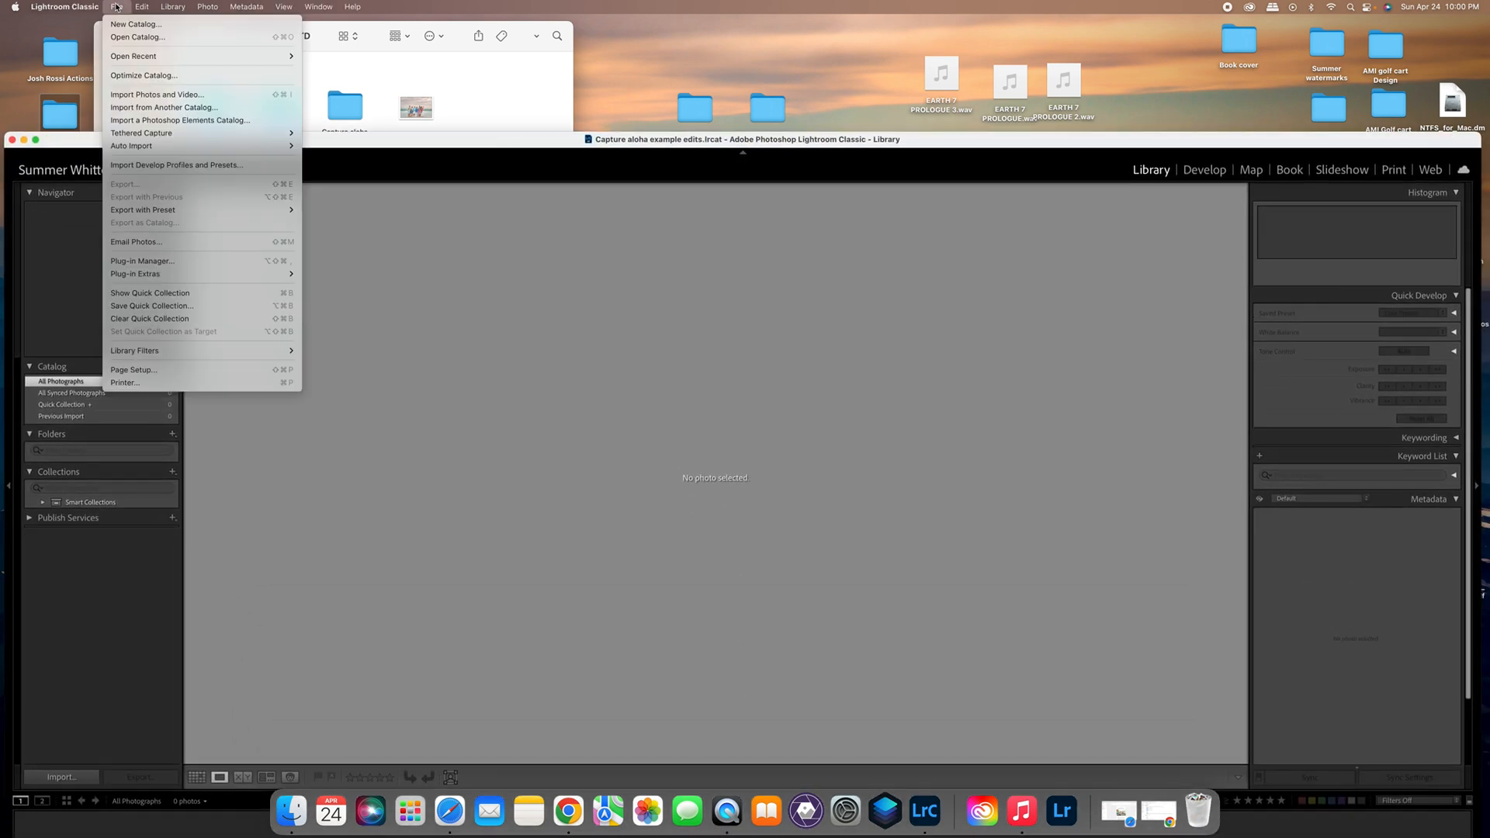
{"action": "mouse_move", "coordinate": [93, 14]}
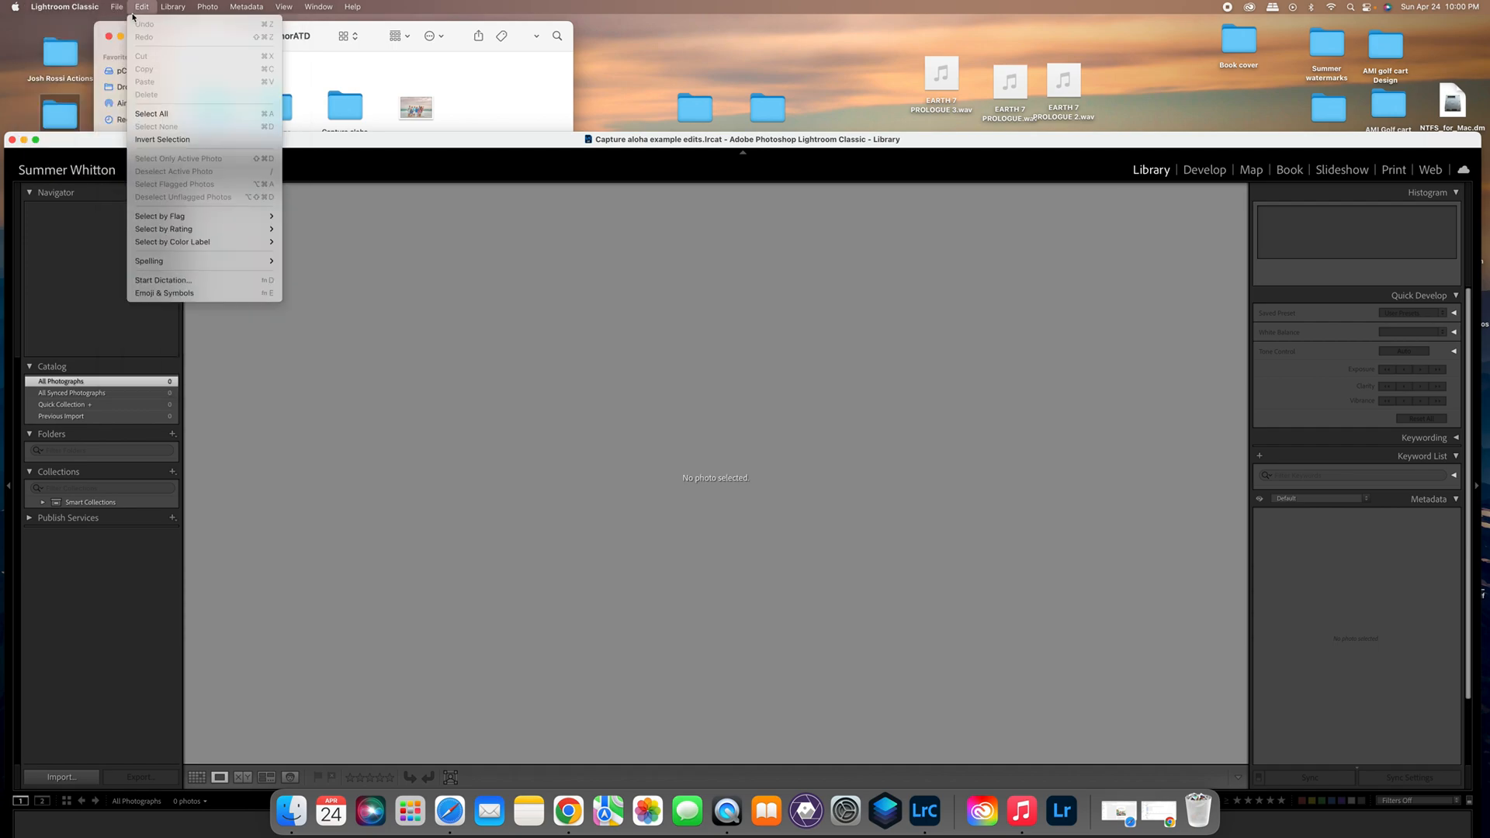
{"action": "left_click", "coordinate": [133, 28]}
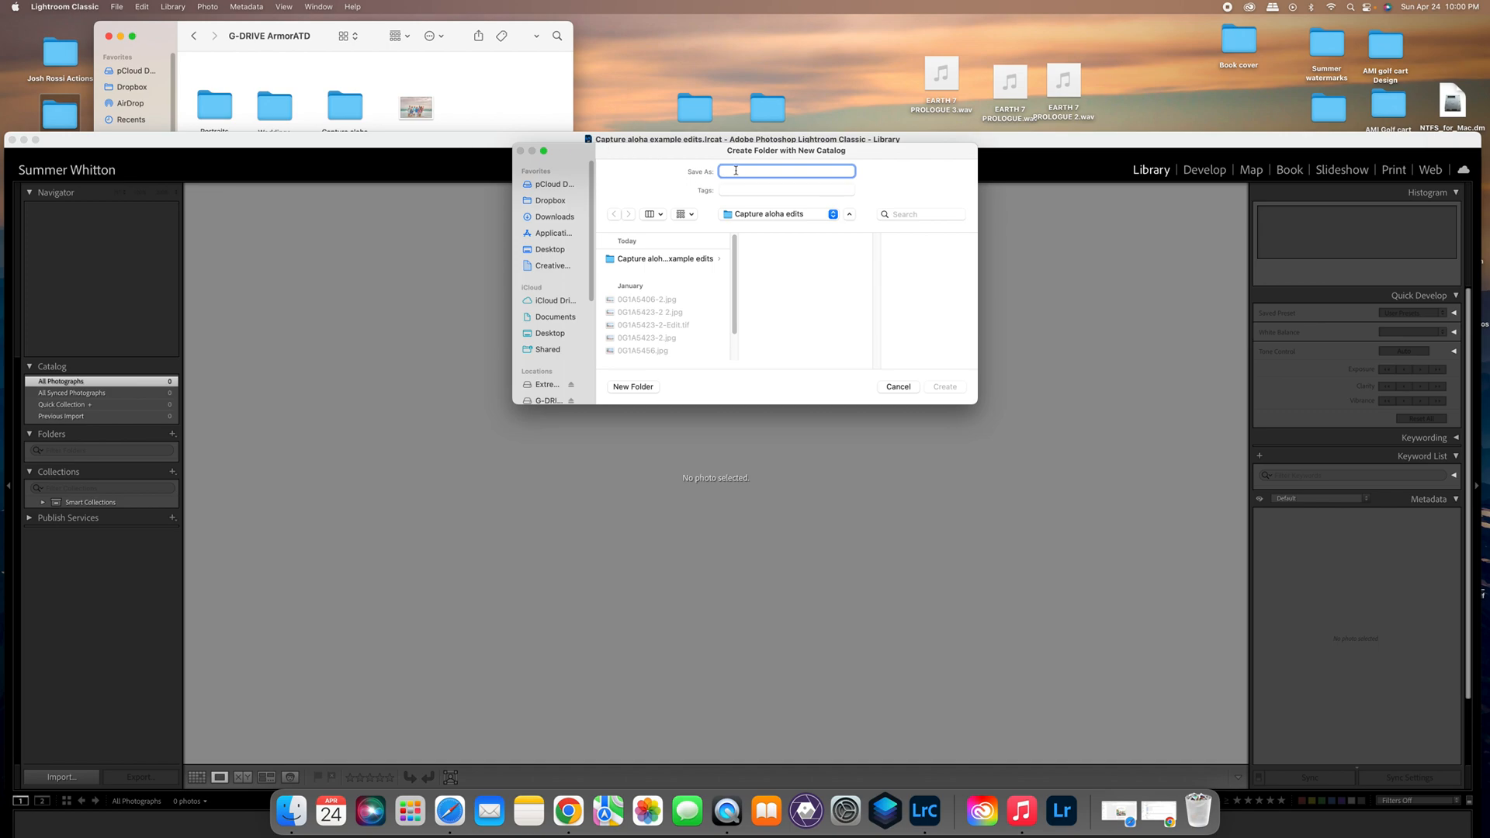
{"action": "key", "text": "super+v"}
{"action": "left_click_drag", "start_coordinate": [473, 143], "coordinate": [464, 209]}
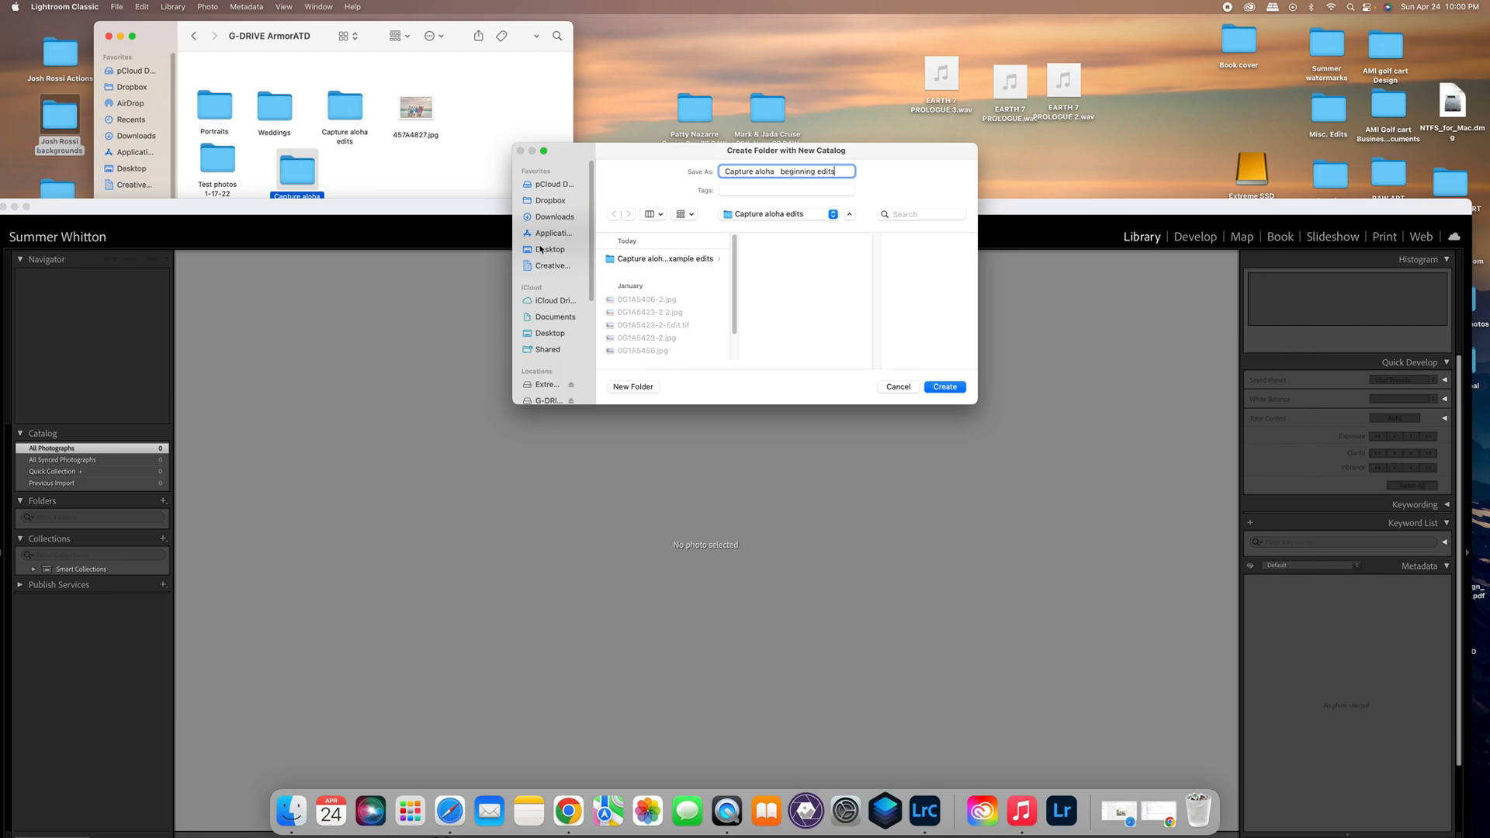
Create the new catalog inside the "Capture aloha beginning edits" folder on the G-DRIVE ArmorATD drive.
{"action": "left_click", "coordinate": [549, 401]}
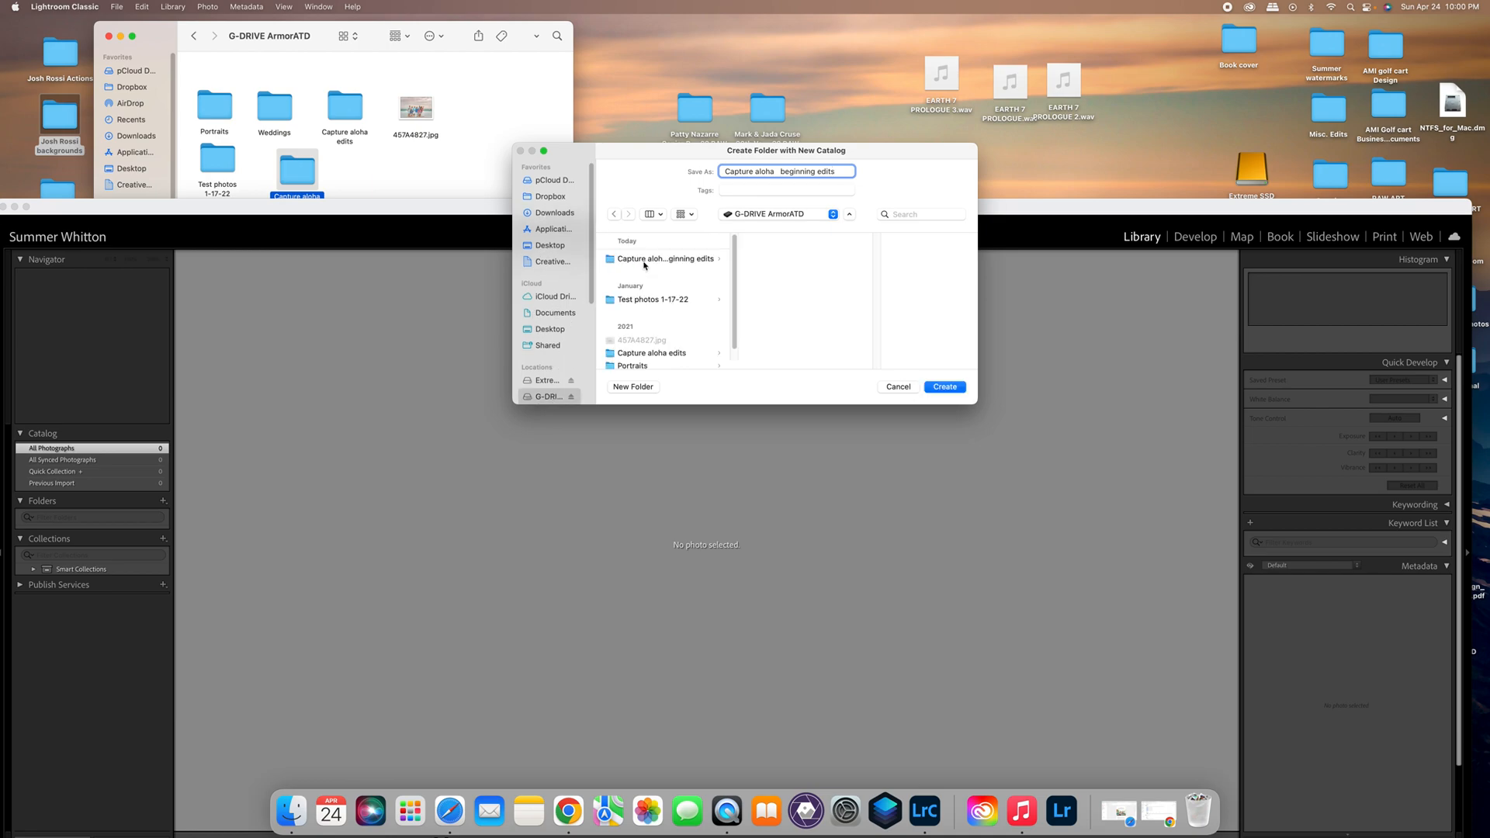
{"action": "left_click", "coordinate": [647, 258]}
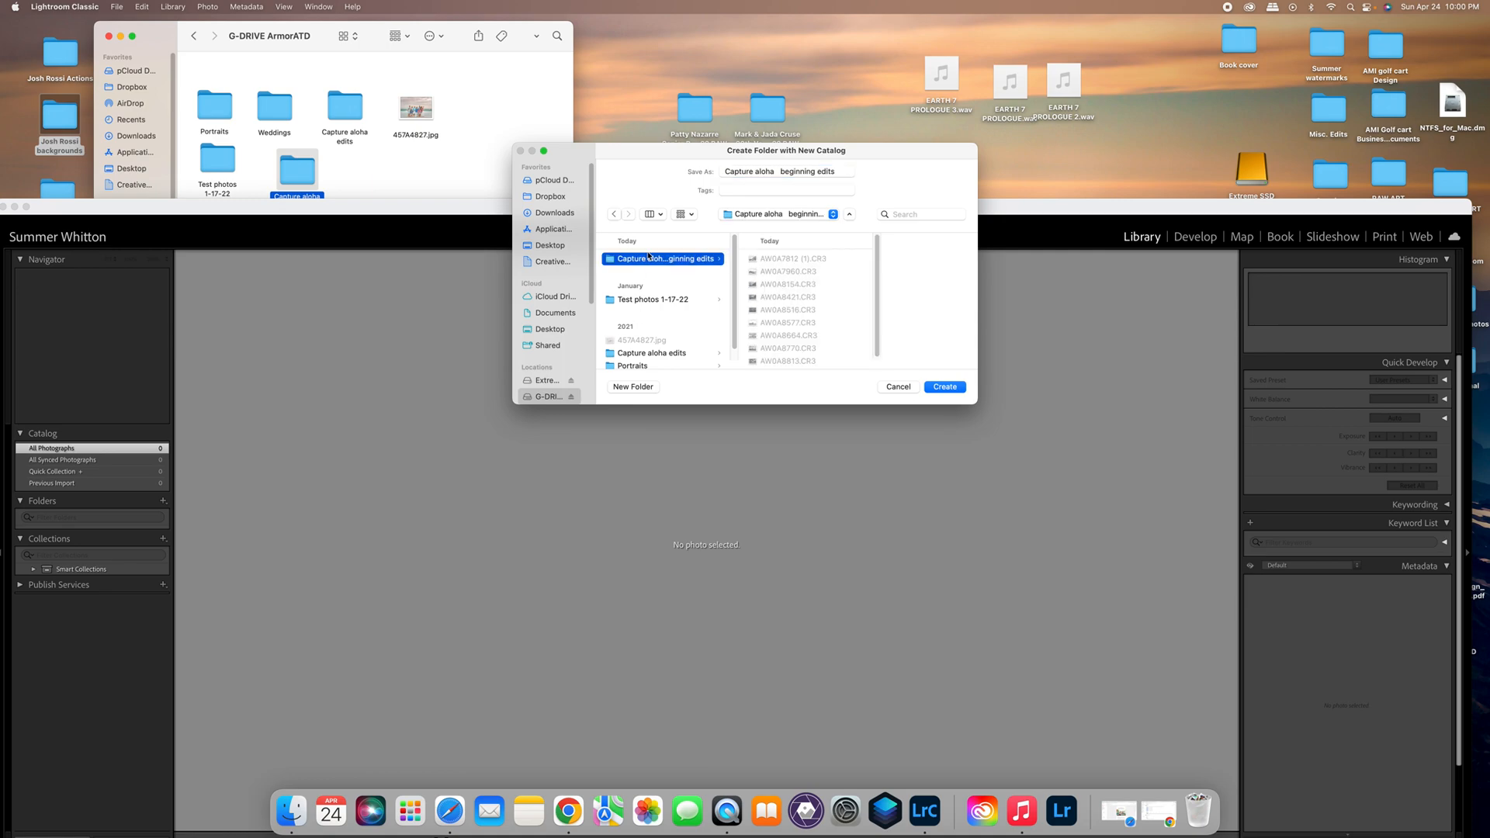
{"action": "left_click", "coordinate": [932, 386]}
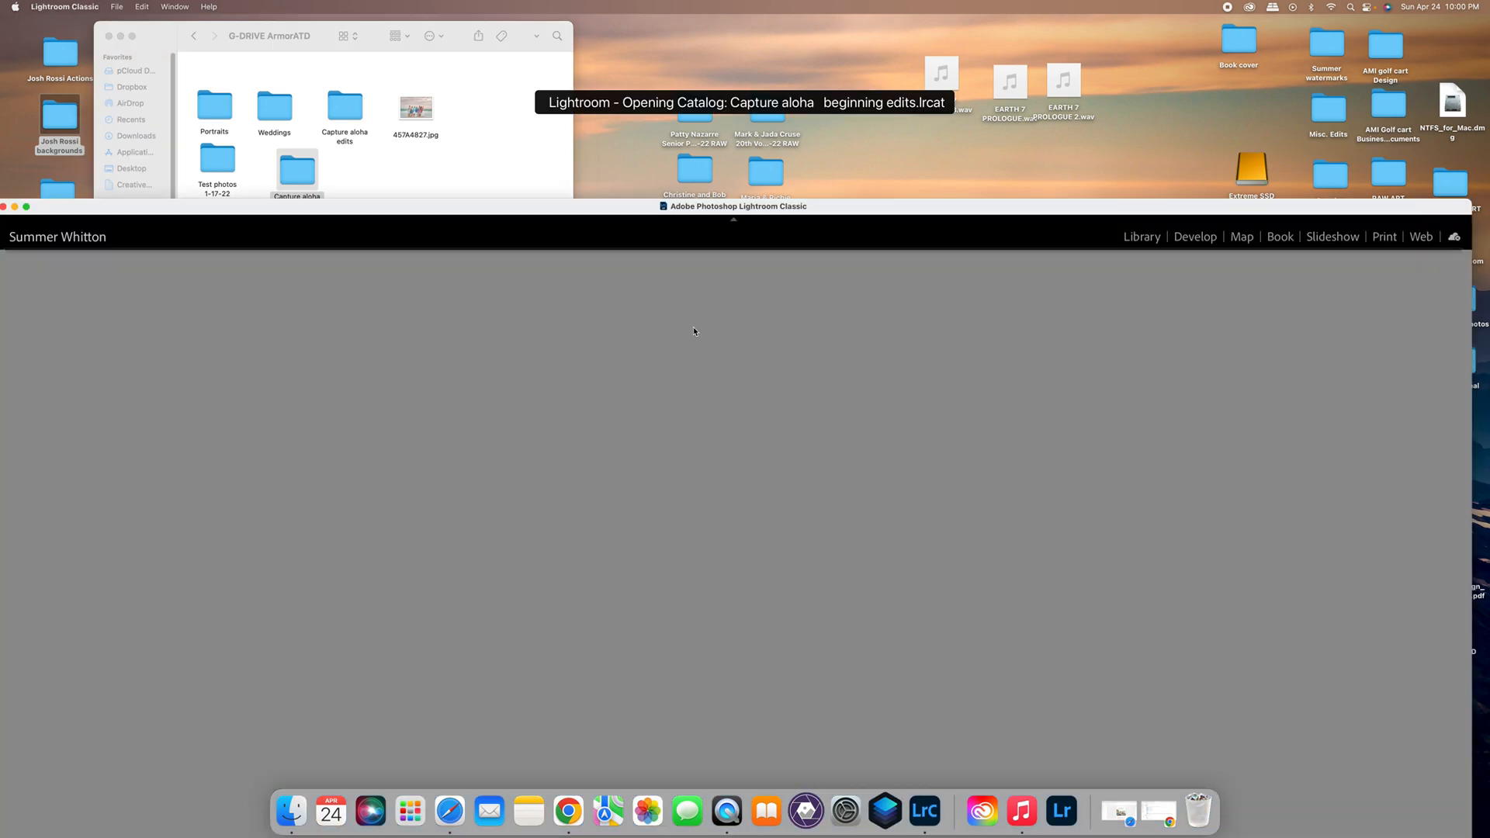
{"action": "left_click_drag", "start_coordinate": [881, 216], "coordinate": [896, 27]}
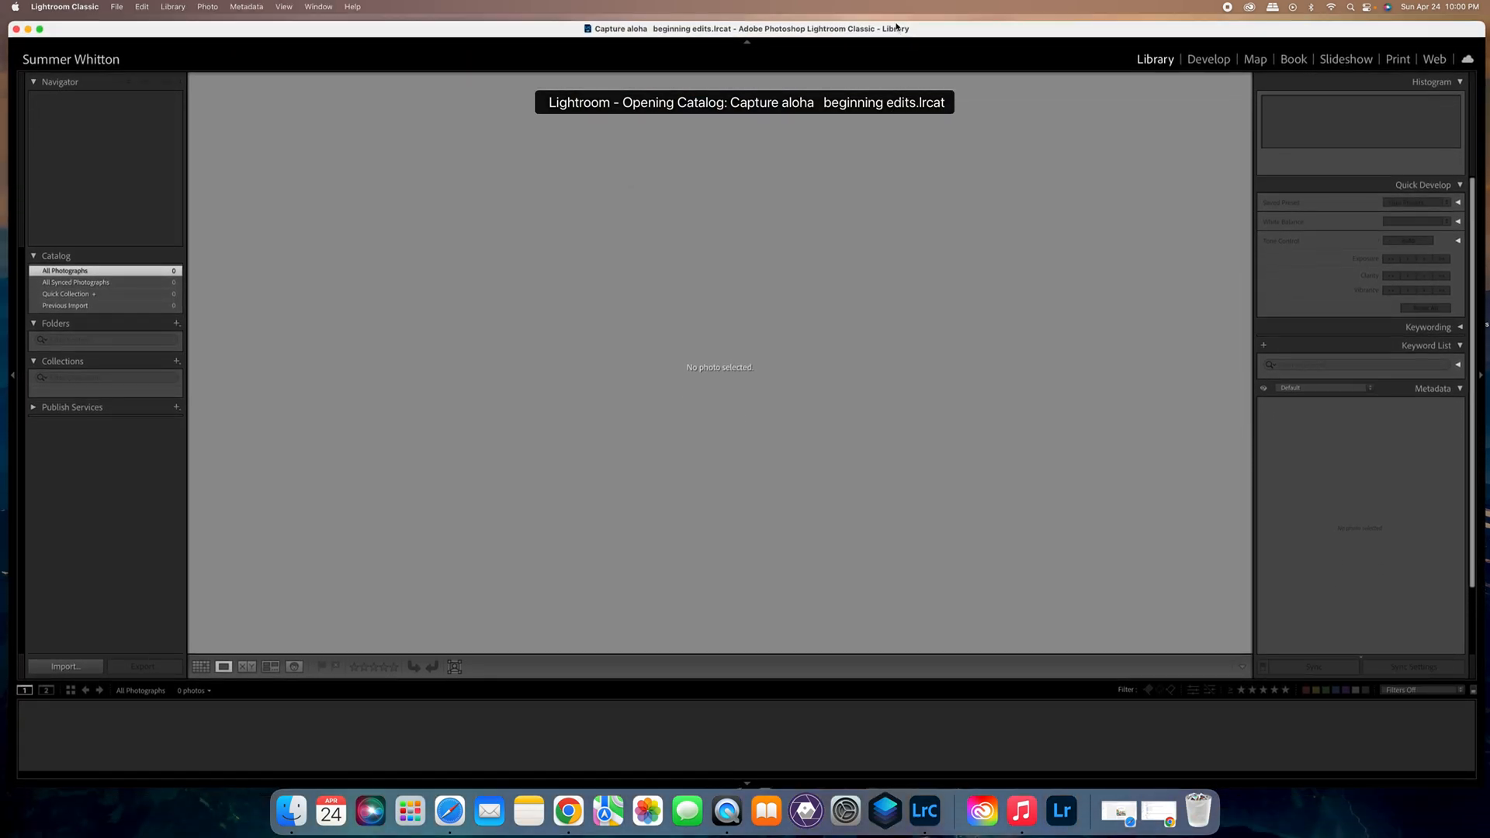
Import all photos from the parent "Capture aloha beginning edits" folder on G-DRIVE ArmorATD, with Build Smart Previews enabled.
{"action": "left_click", "coordinate": [95, 664]}
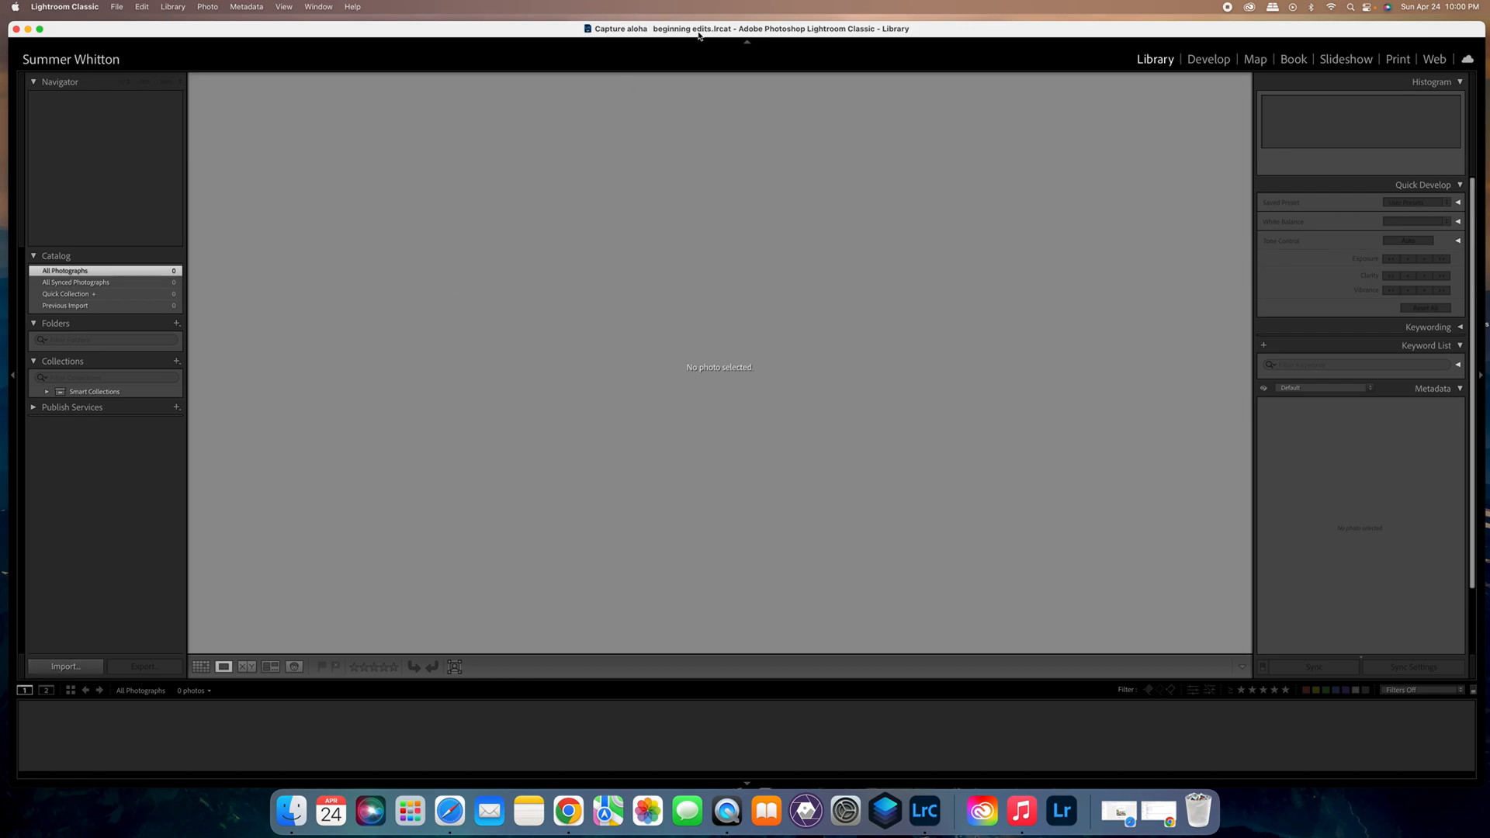
{"action": "left_click", "coordinate": [75, 669]}
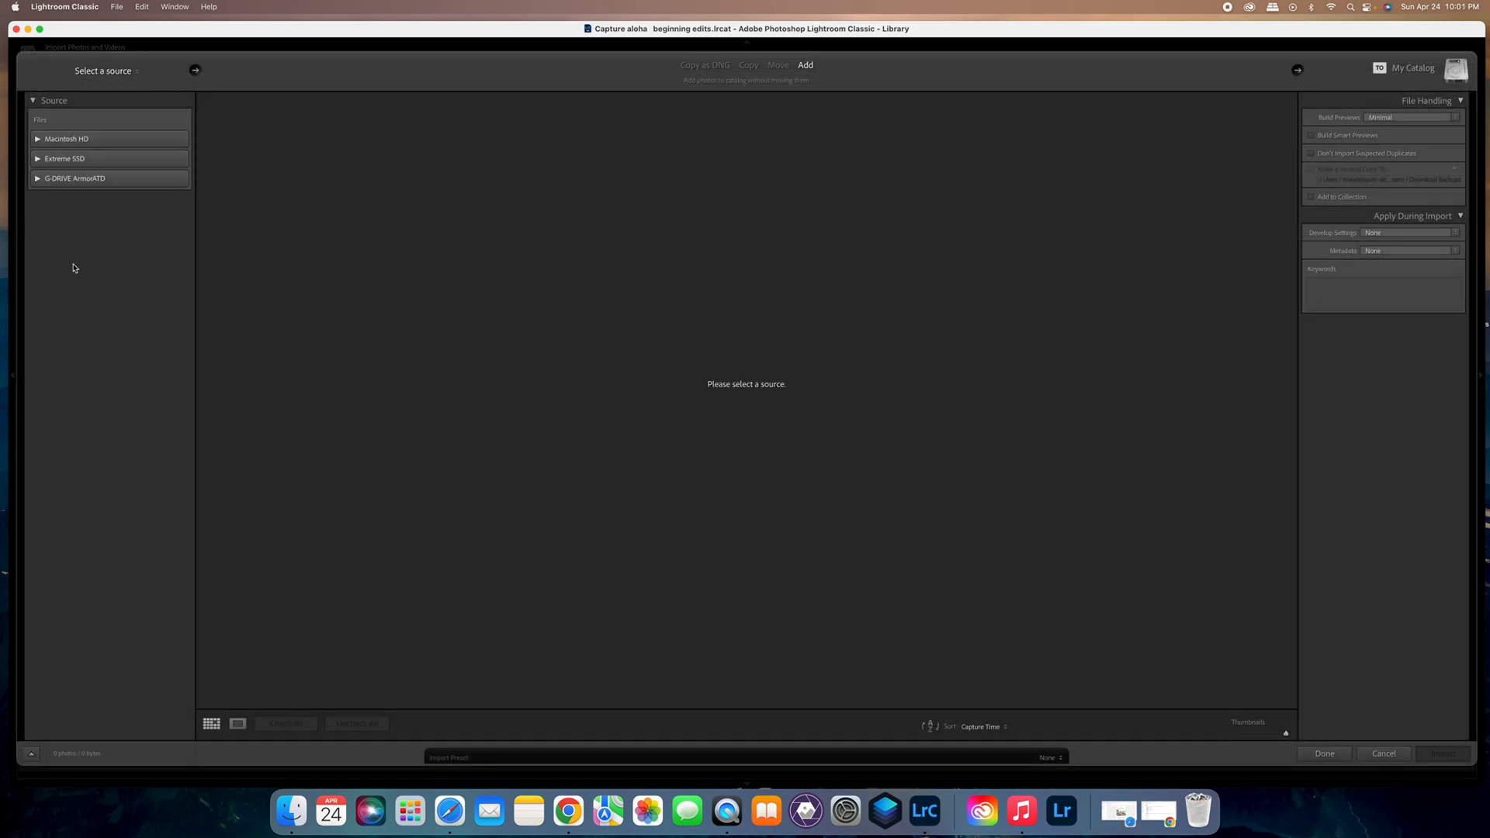
{"action": "left_click", "coordinate": [39, 179]}
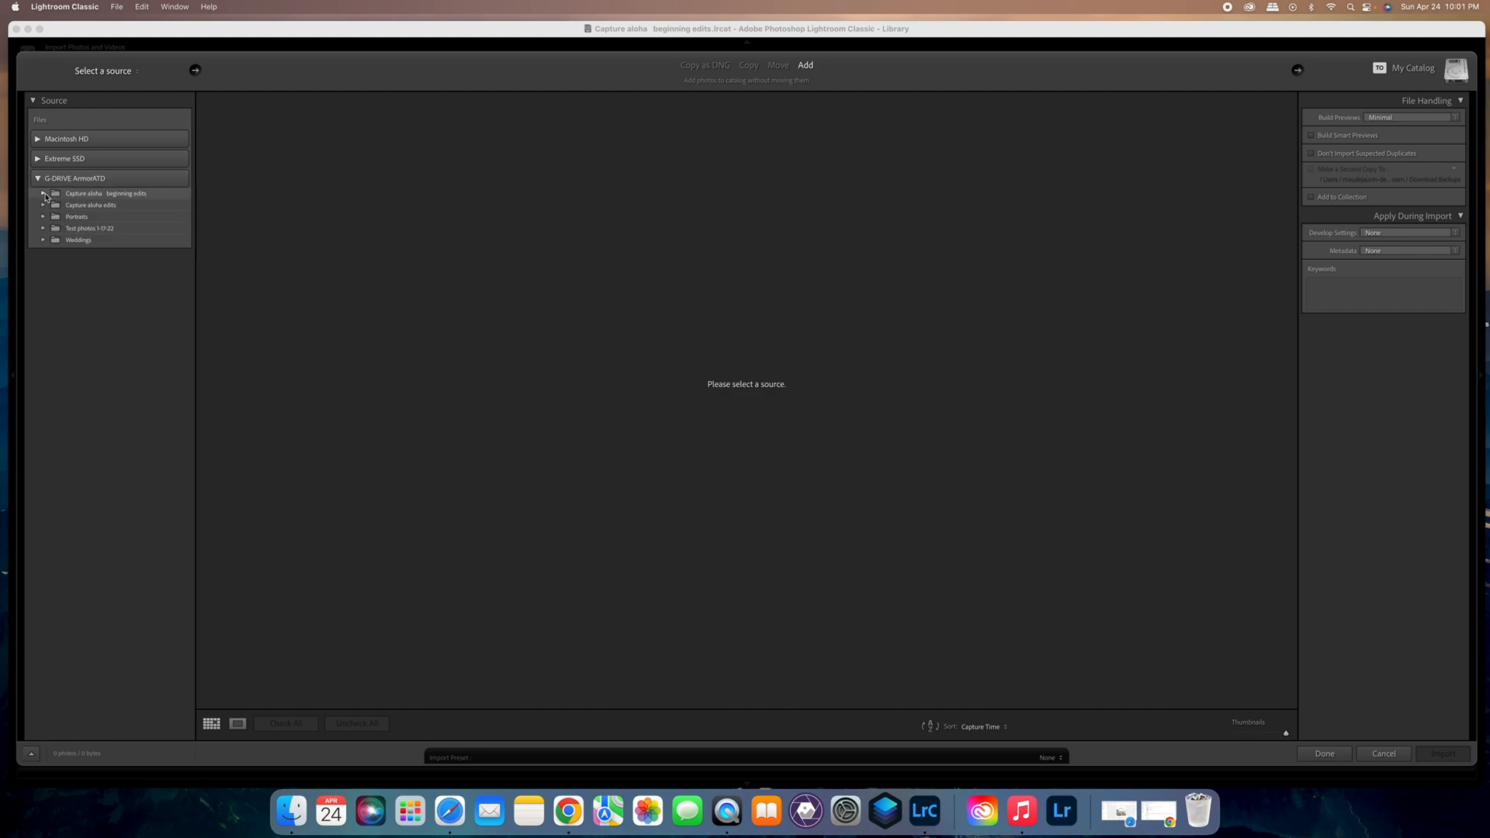
{"action": "left_click", "coordinate": [44, 193]}
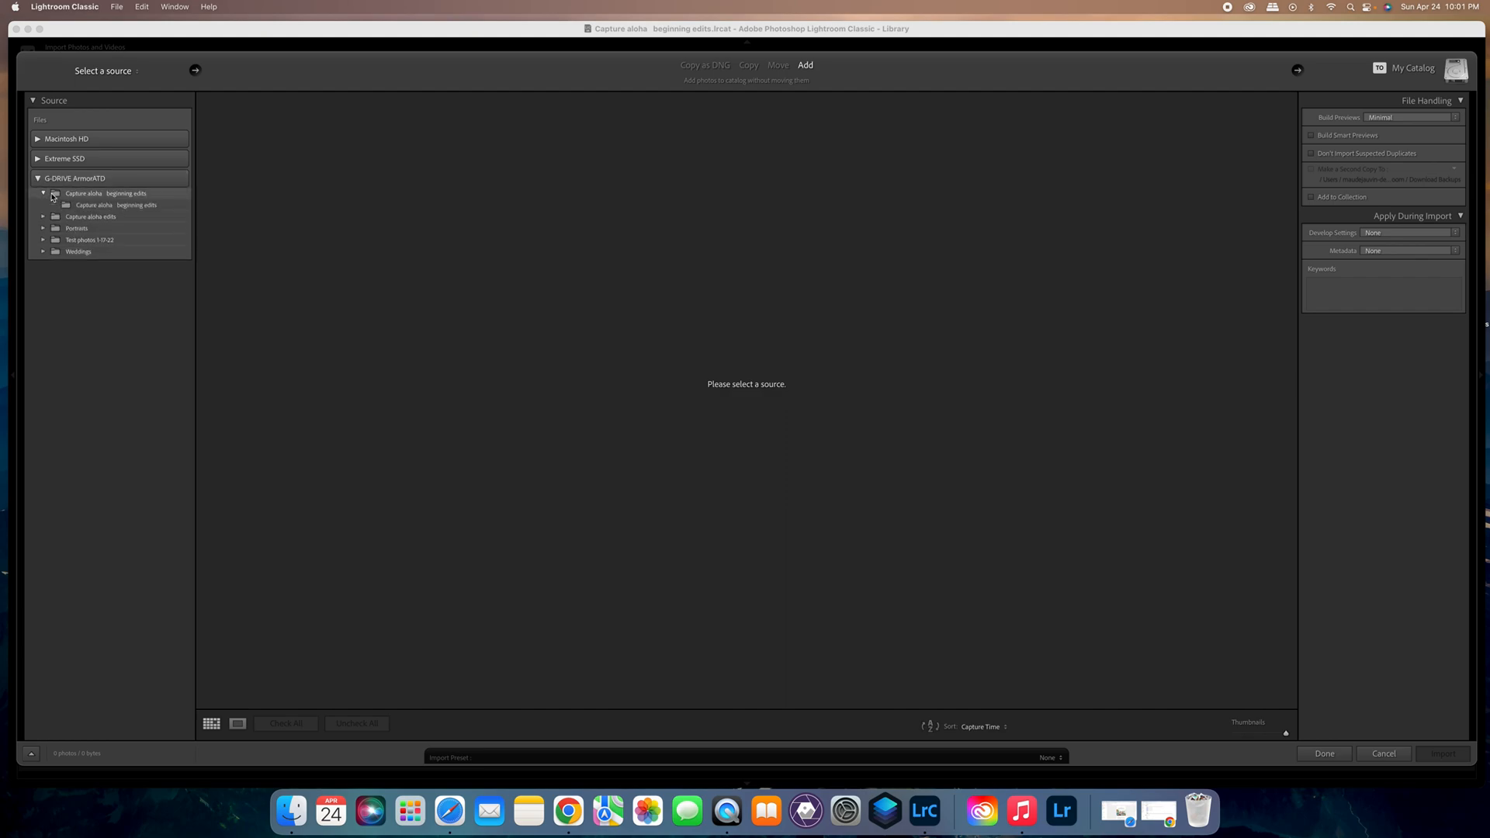
{"action": "left_click", "coordinate": [65, 208]}
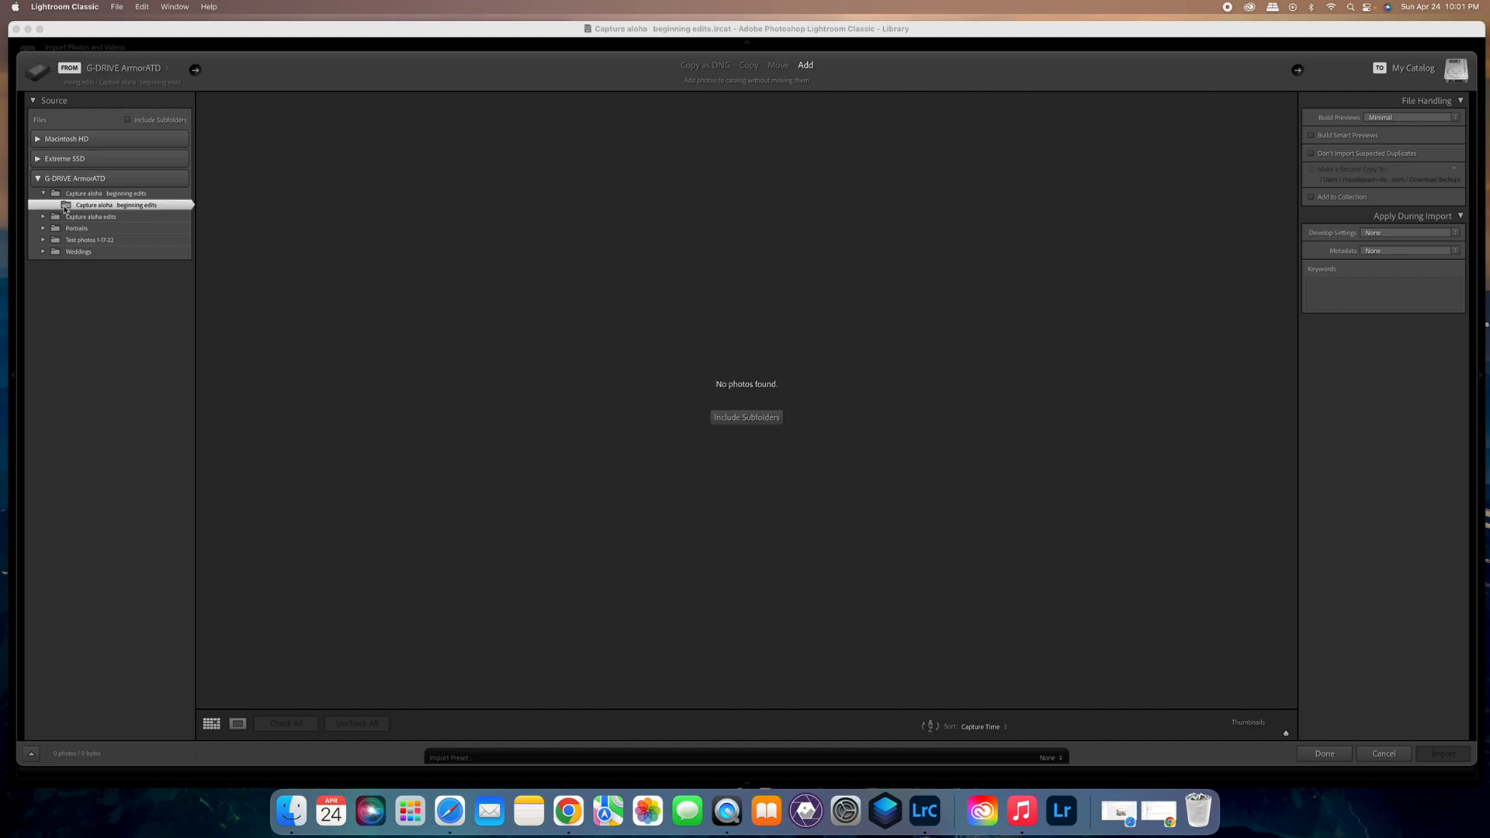
{"action": "left_click", "coordinate": [54, 194]}
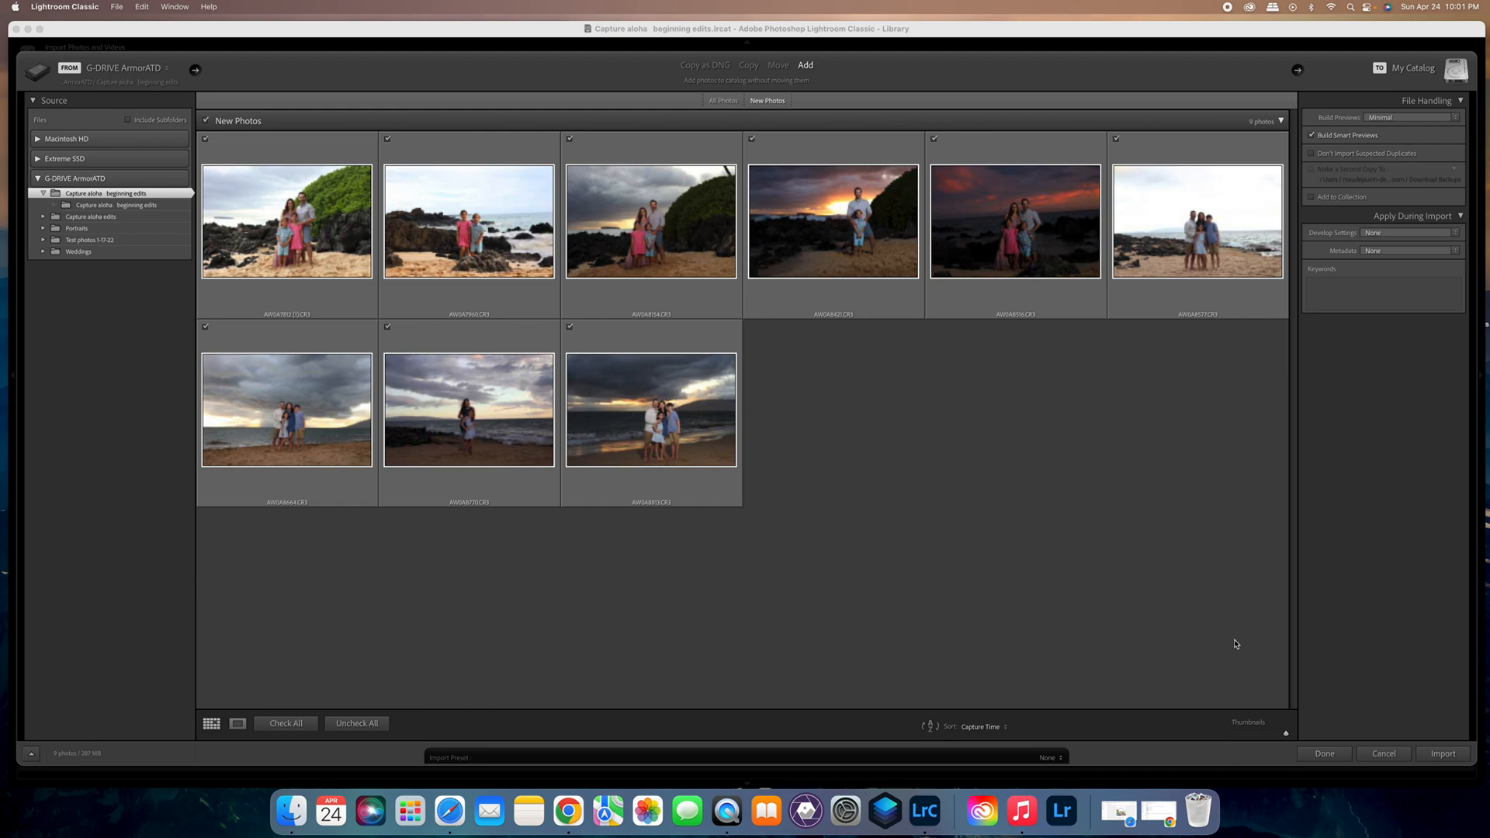
{"action": "left_click", "coordinate": [1444, 753]}
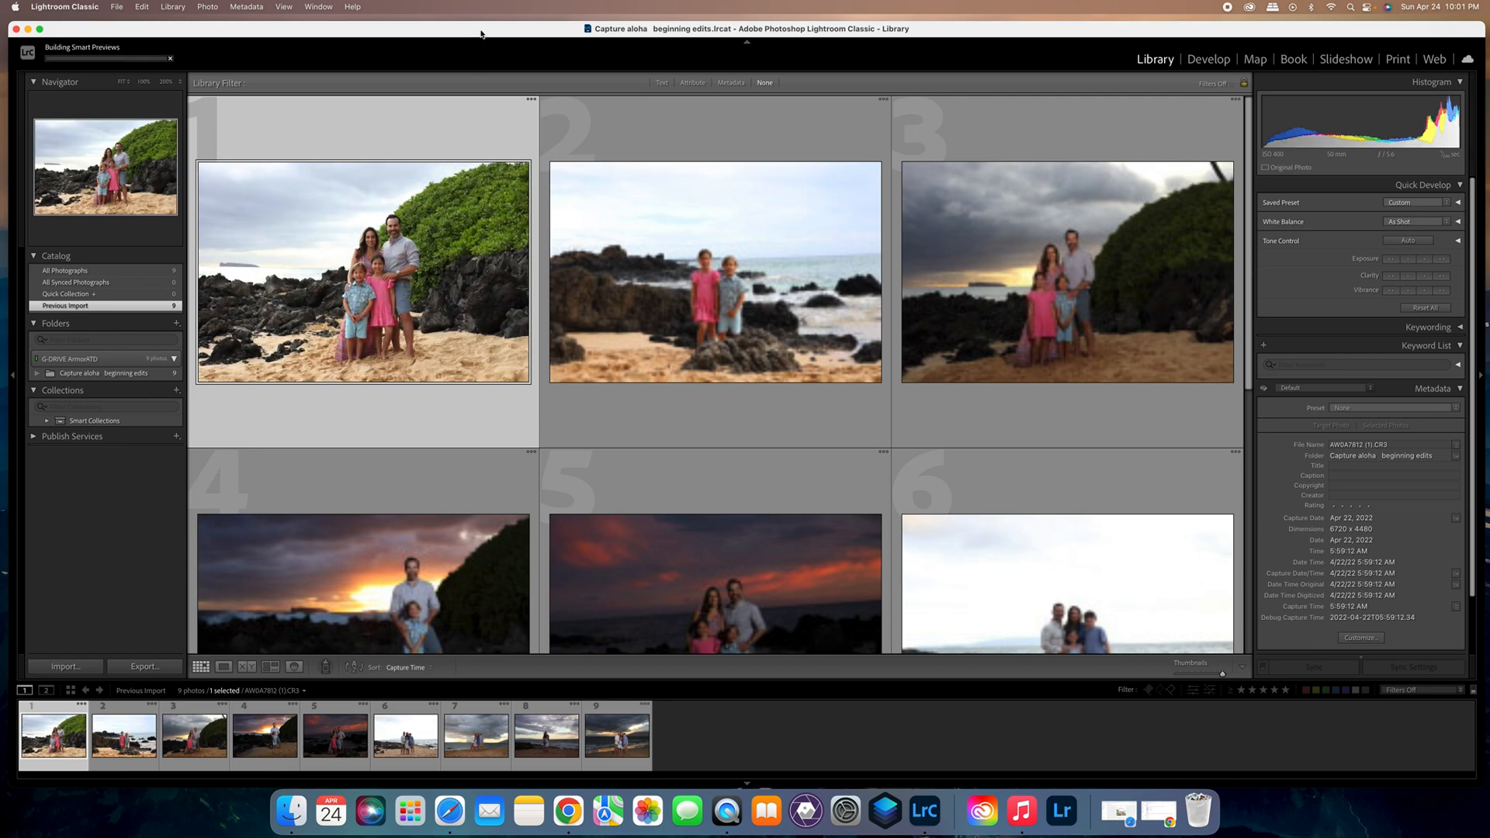
Check in Finder where the catalog files sit inside the "Capture aloha beginning edits" folder, and return to Lightroom Classic.
{"action": "left_click_drag", "start_coordinate": [481, 34], "coordinate": [483, 345]}
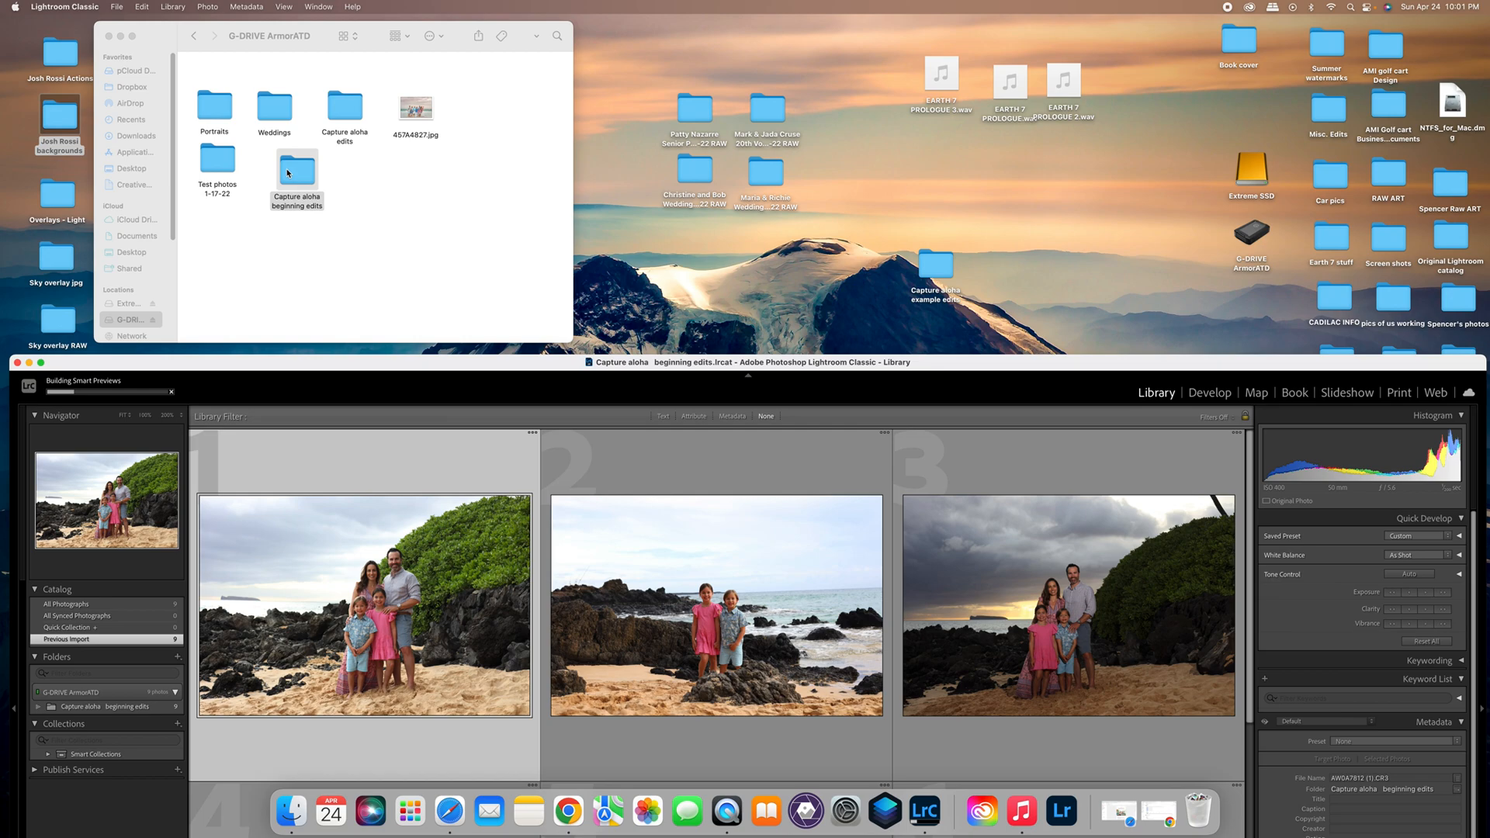
{"action": "double_click", "coordinate": [277, 186]}
{"action": "double_click", "coordinate": [326, 76]}
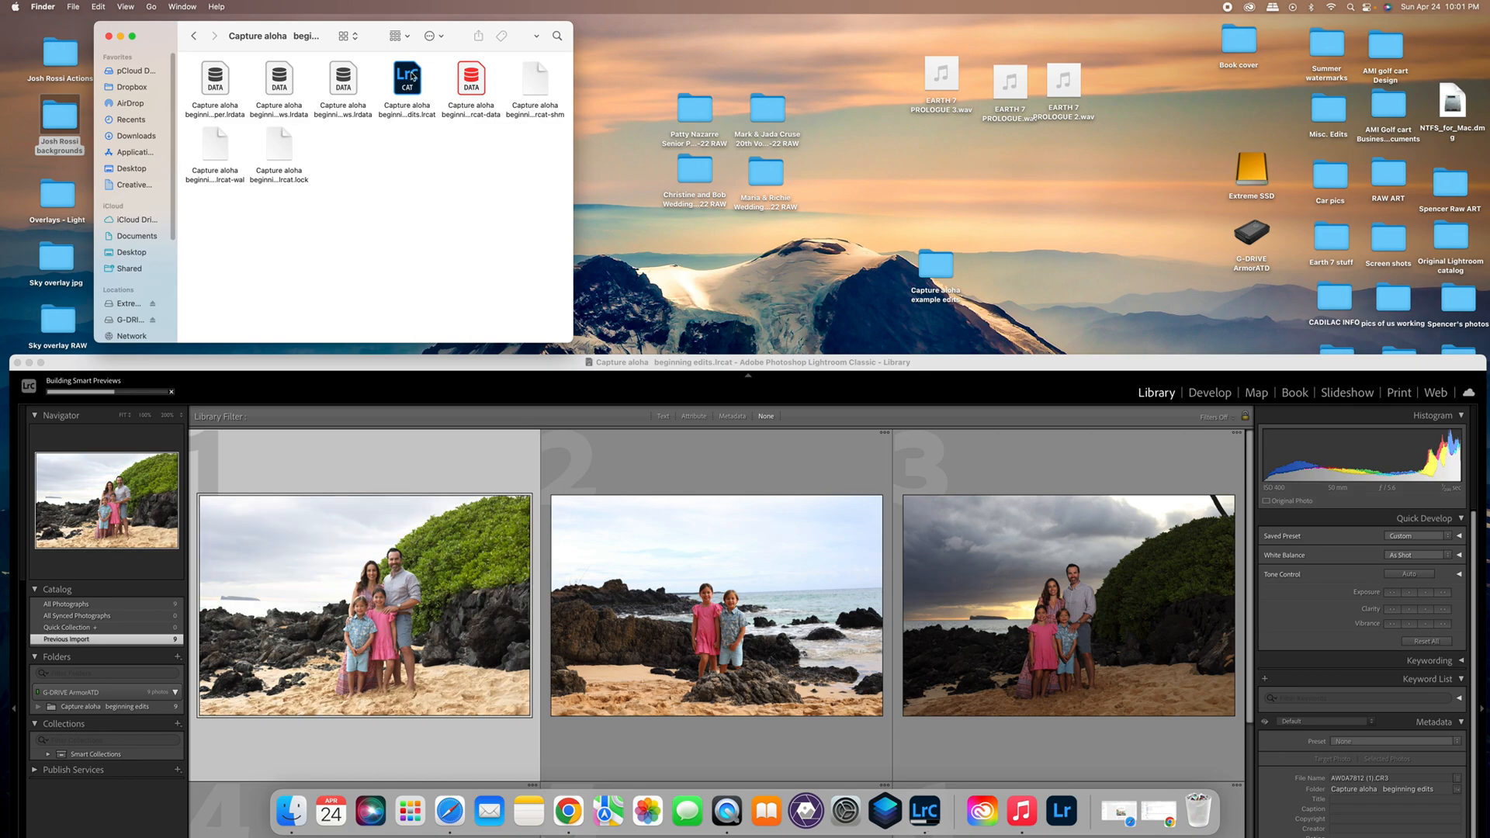
{"action": "left_click", "coordinate": [195, 37]}
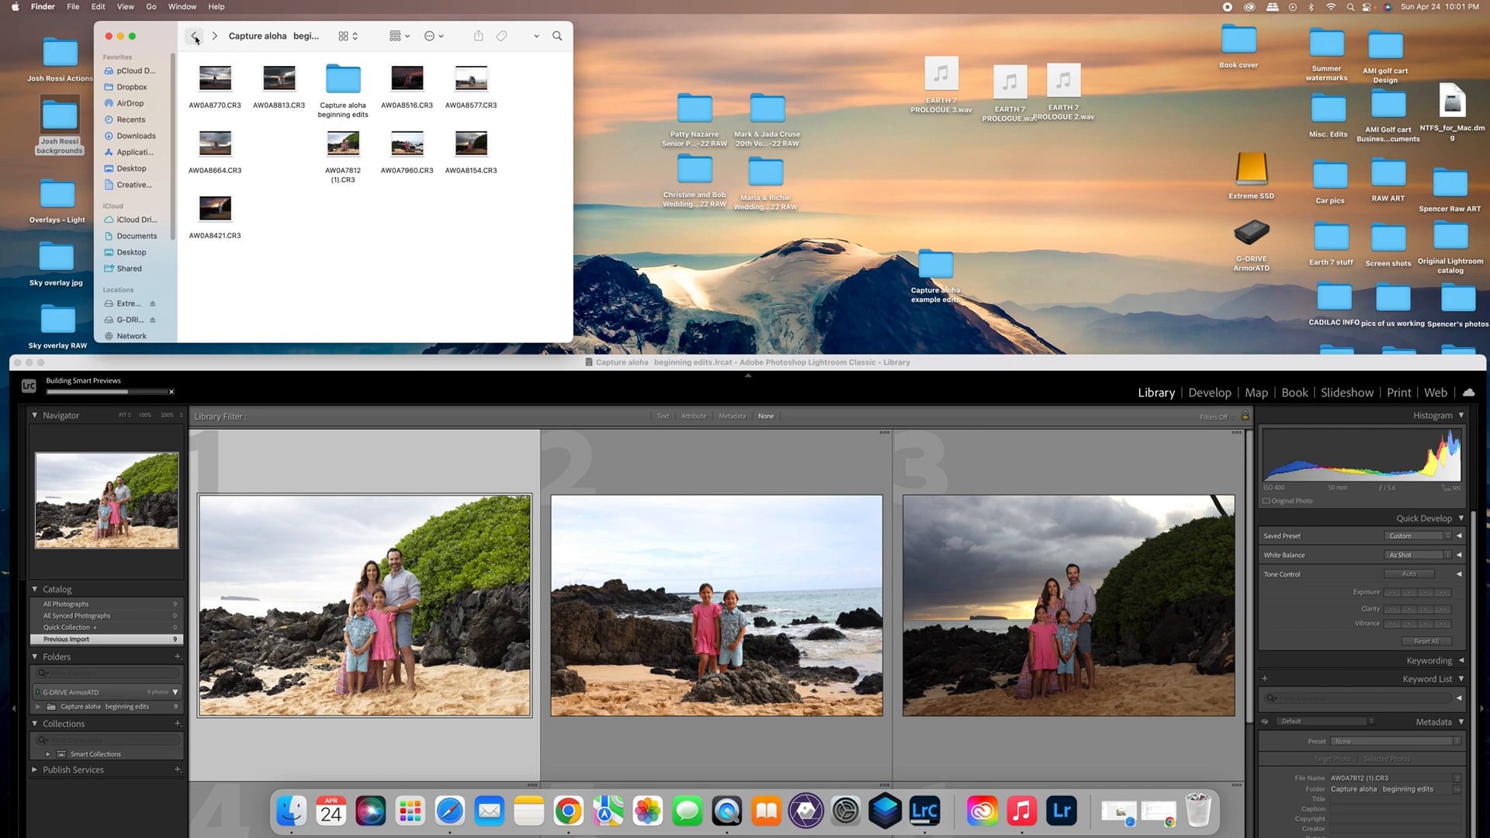
{"action": "left_click", "coordinate": [195, 36]}
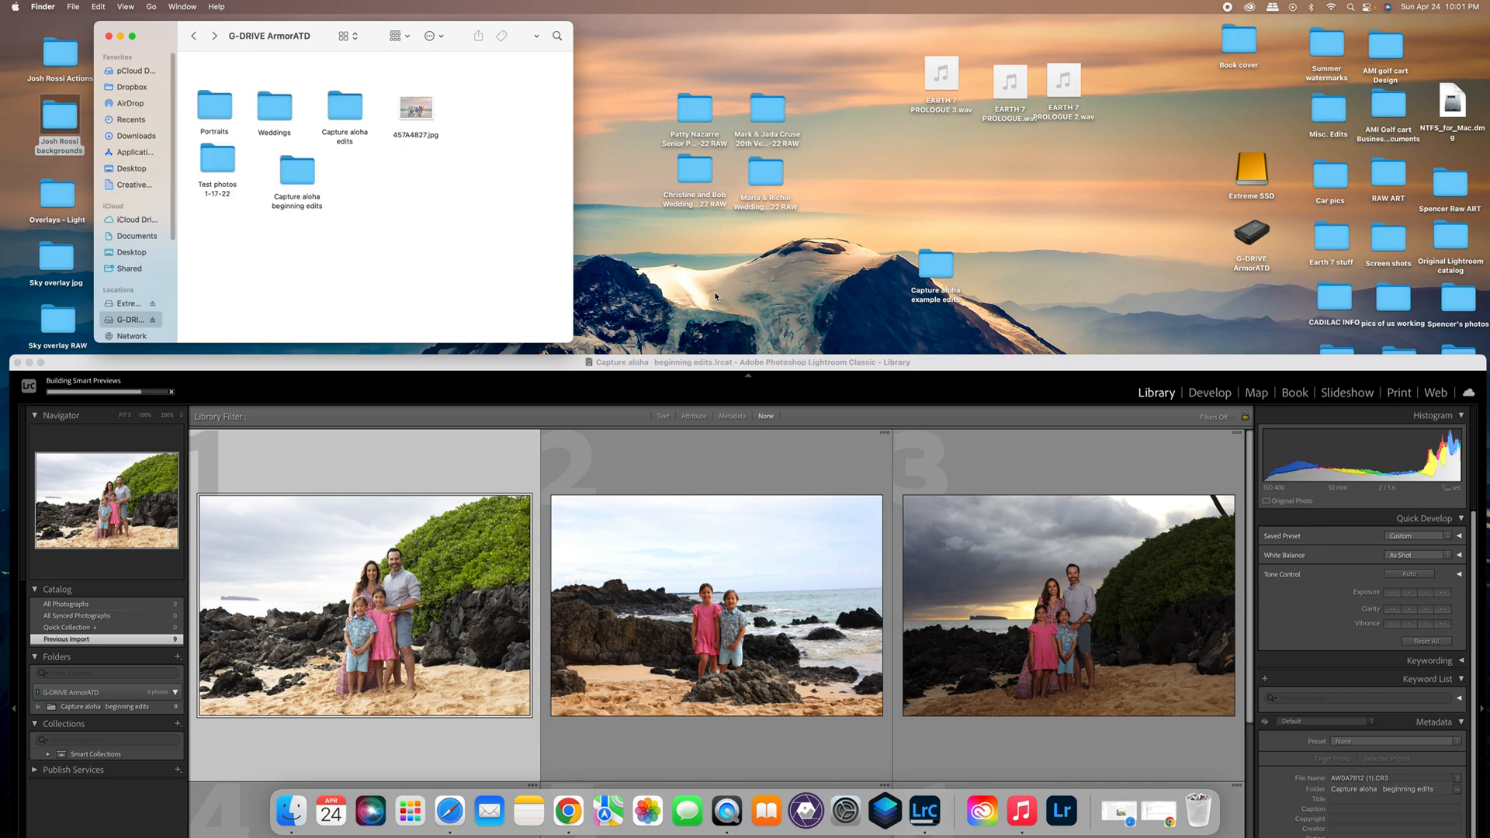
{"action": "left_click_drag", "start_coordinate": [944, 365], "coordinate": [963, 51]}
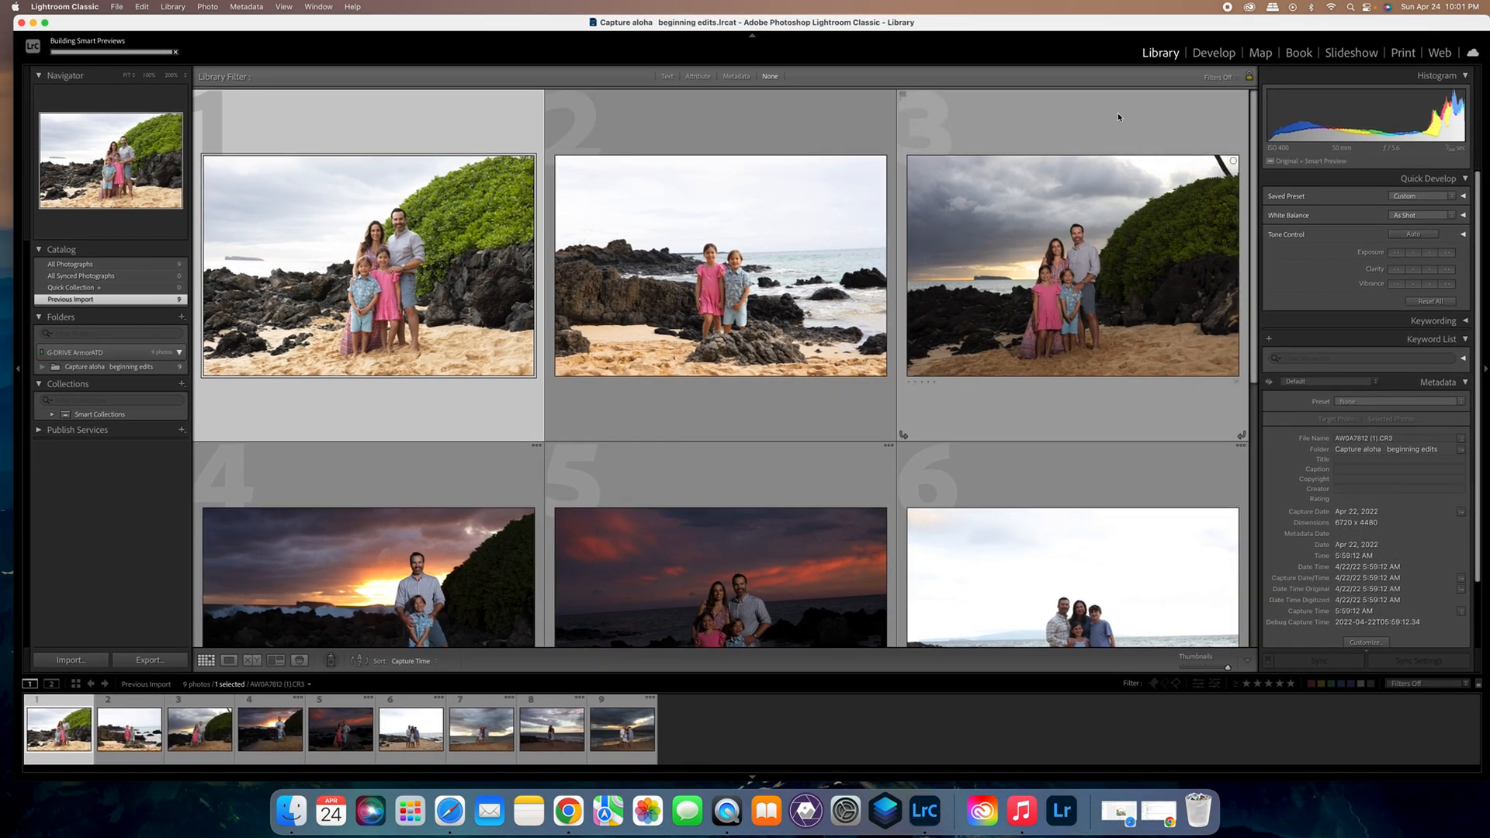
Apply the "Outside overcast" preset to the first photo in Develop, with Exposure at +1.05 and Highlights at −82.
{"action": "left_click", "coordinate": [1207, 55]}
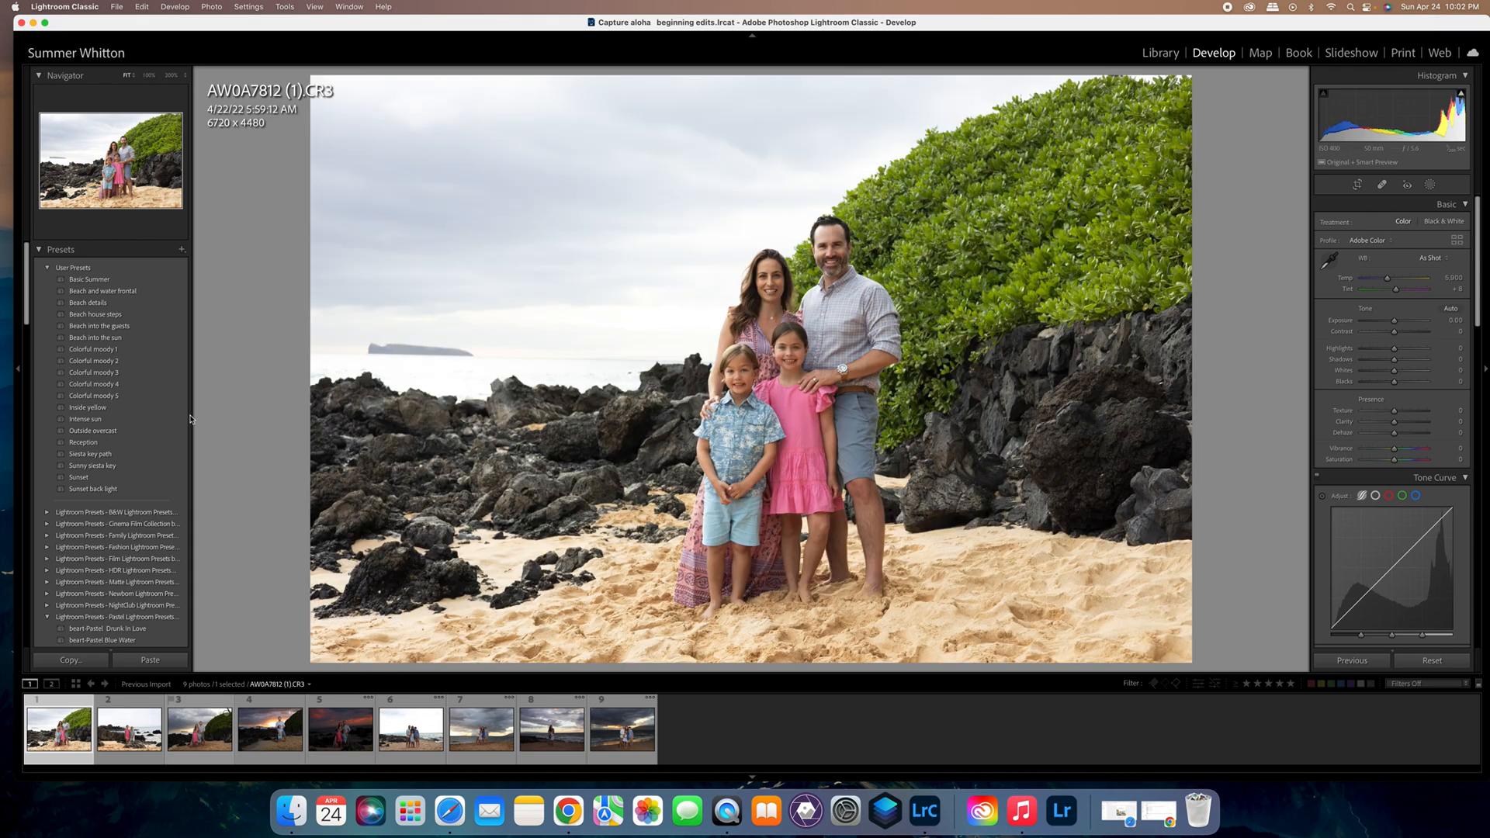
{"action": "left_click", "coordinate": [113, 433]}
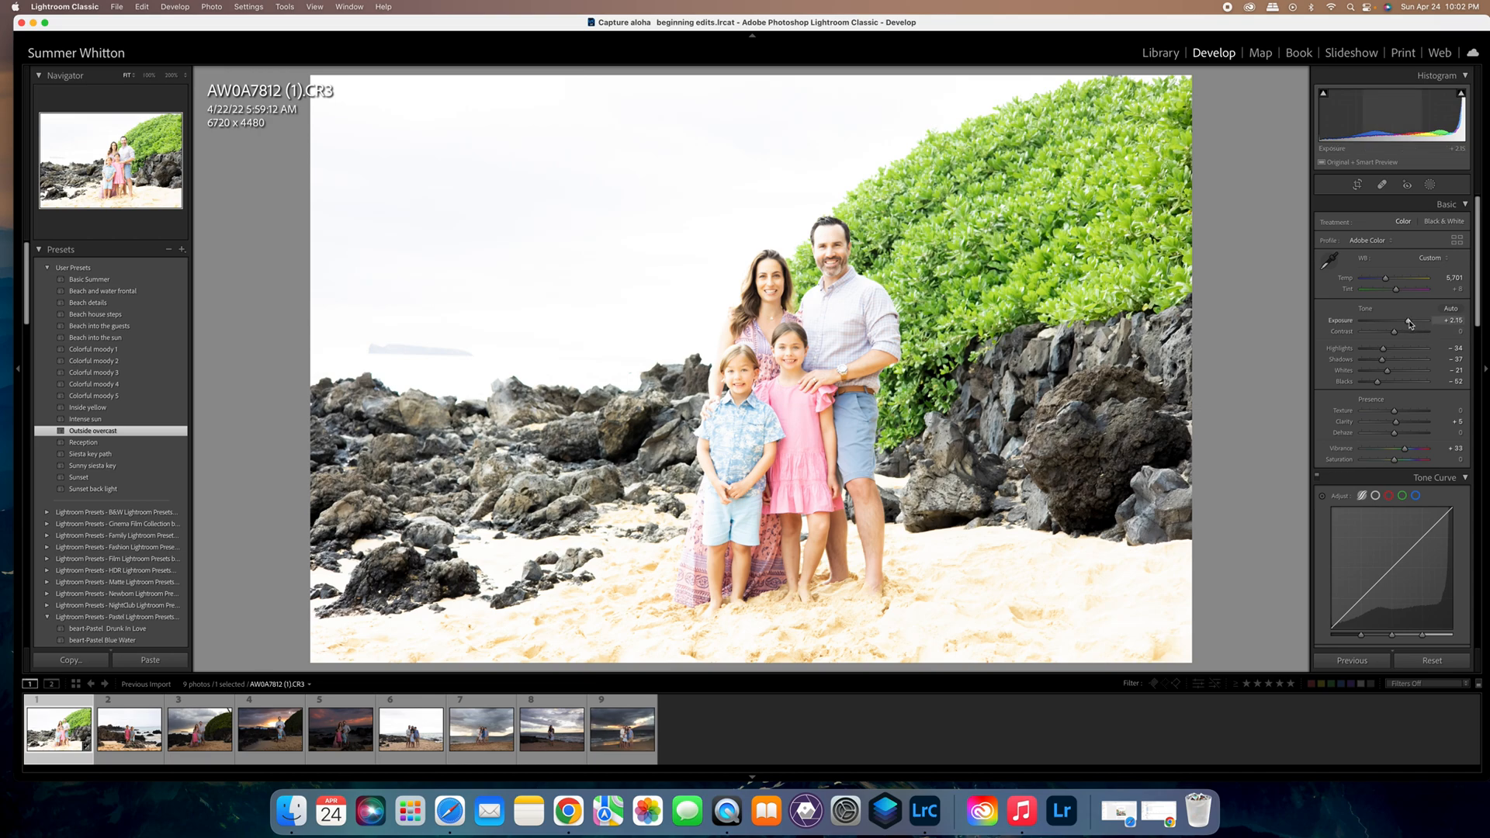
{"action": "left_click_drag", "start_coordinate": [1409, 321], "coordinate": [1401, 321]}
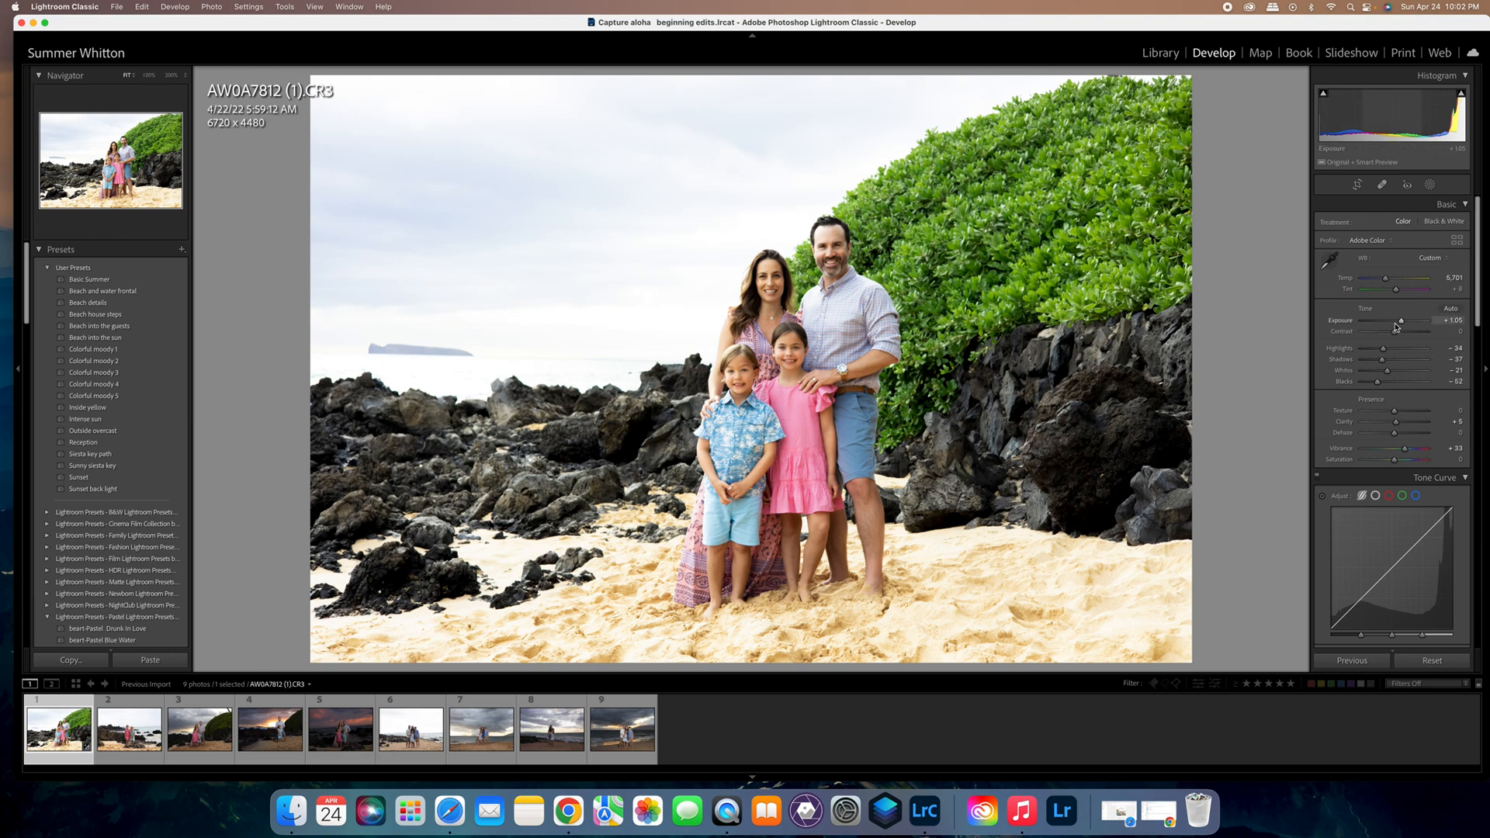
{"action": "left_click", "coordinate": [1367, 350]}
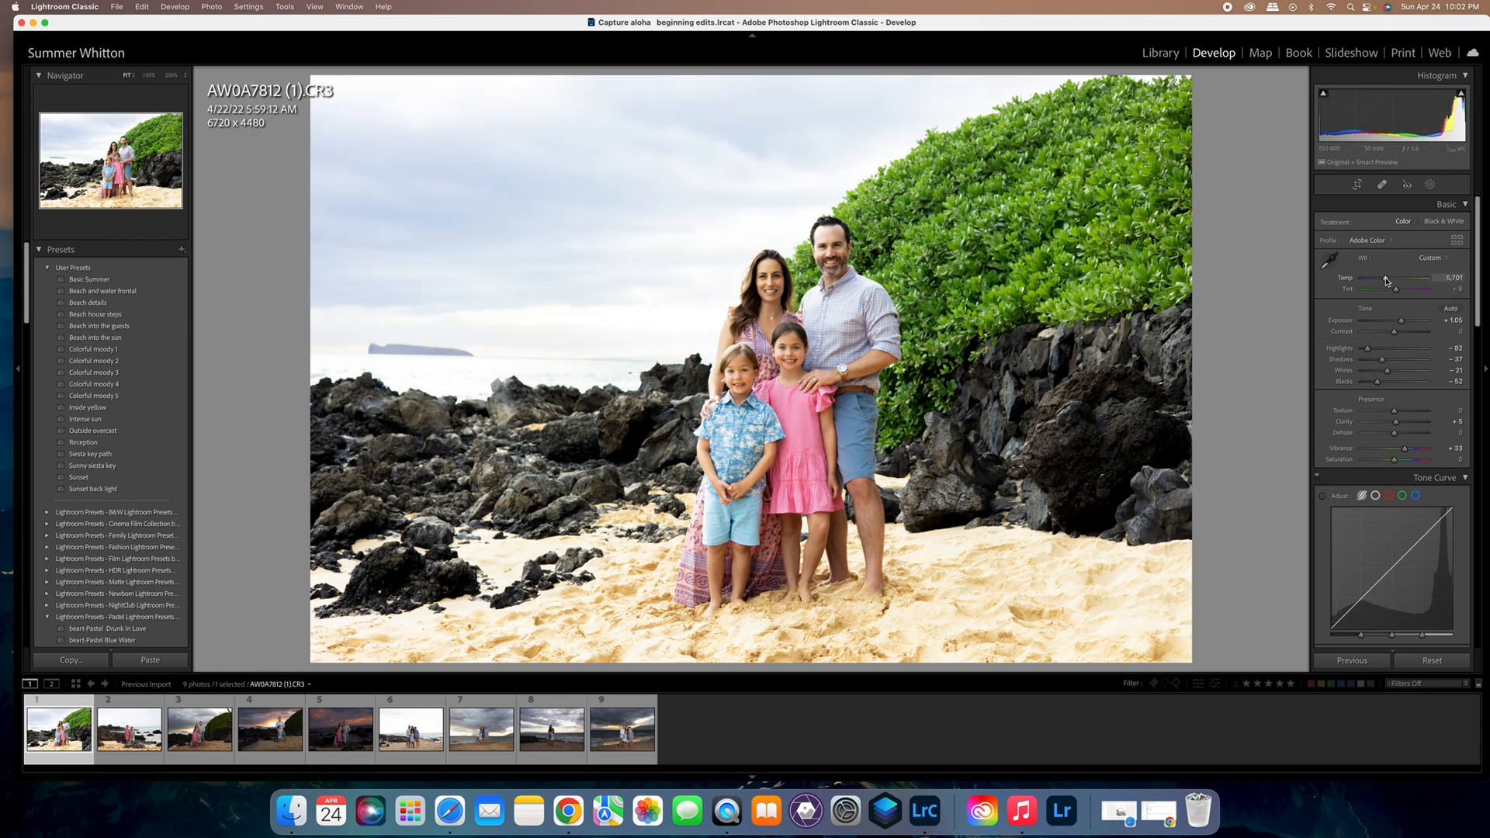
{"action": "left_click_drag", "start_coordinate": [1386, 281], "coordinate": [1387, 280]}
Set the manual lens correction vignetting to an amount of −22 with the midpoint at 0.
{"action": "scroll", "coordinate": [1346, 415], "scroll_direction": "down", "scroll_amount": 15}
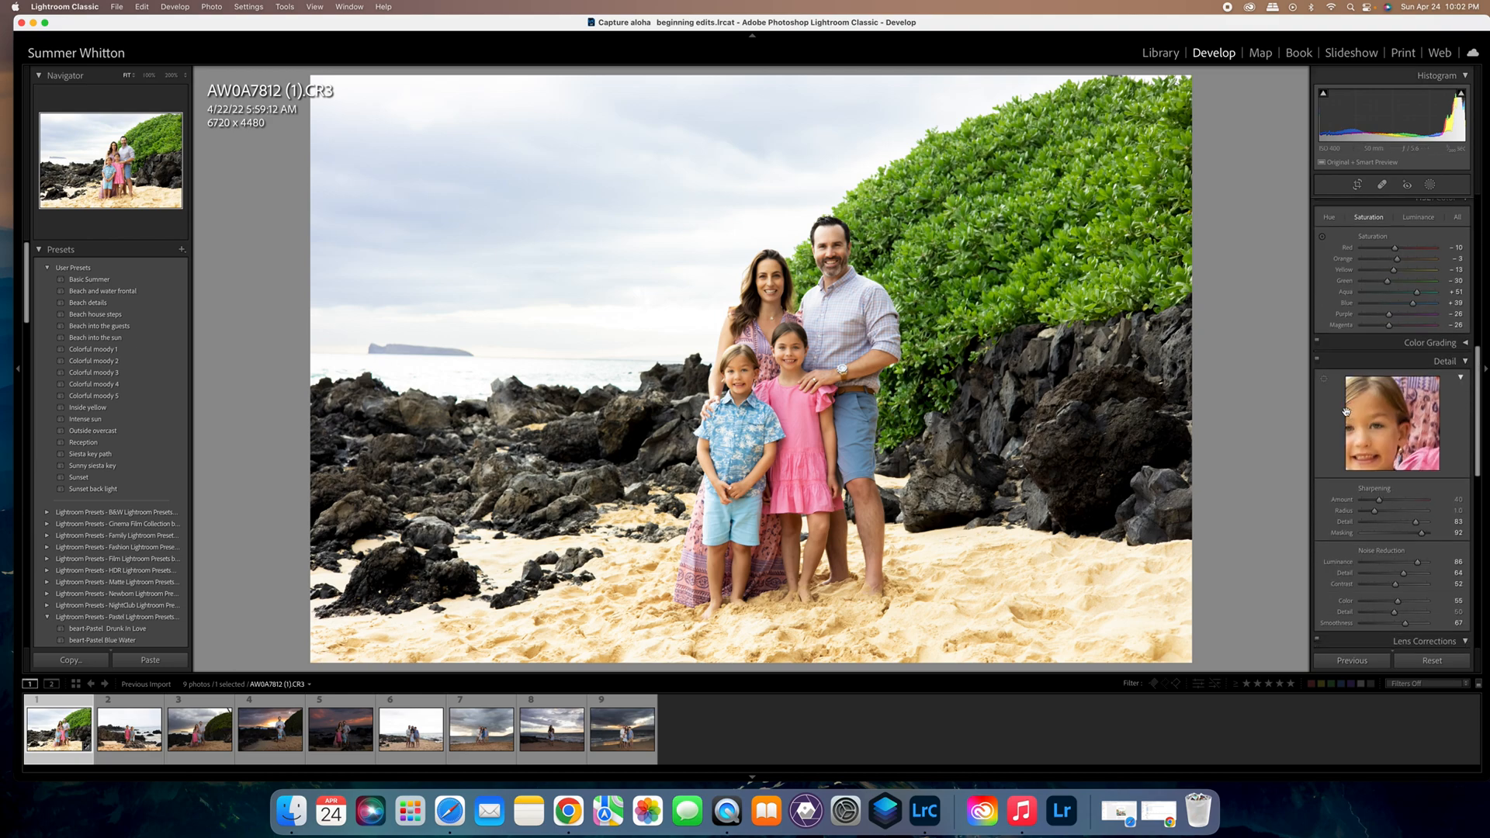
{"action": "scroll", "coordinate": [1348, 415], "scroll_direction": "down", "scroll_amount": 4}
{"action": "left_click_drag", "start_coordinate": [1400, 459], "coordinate": [1358, 470]}
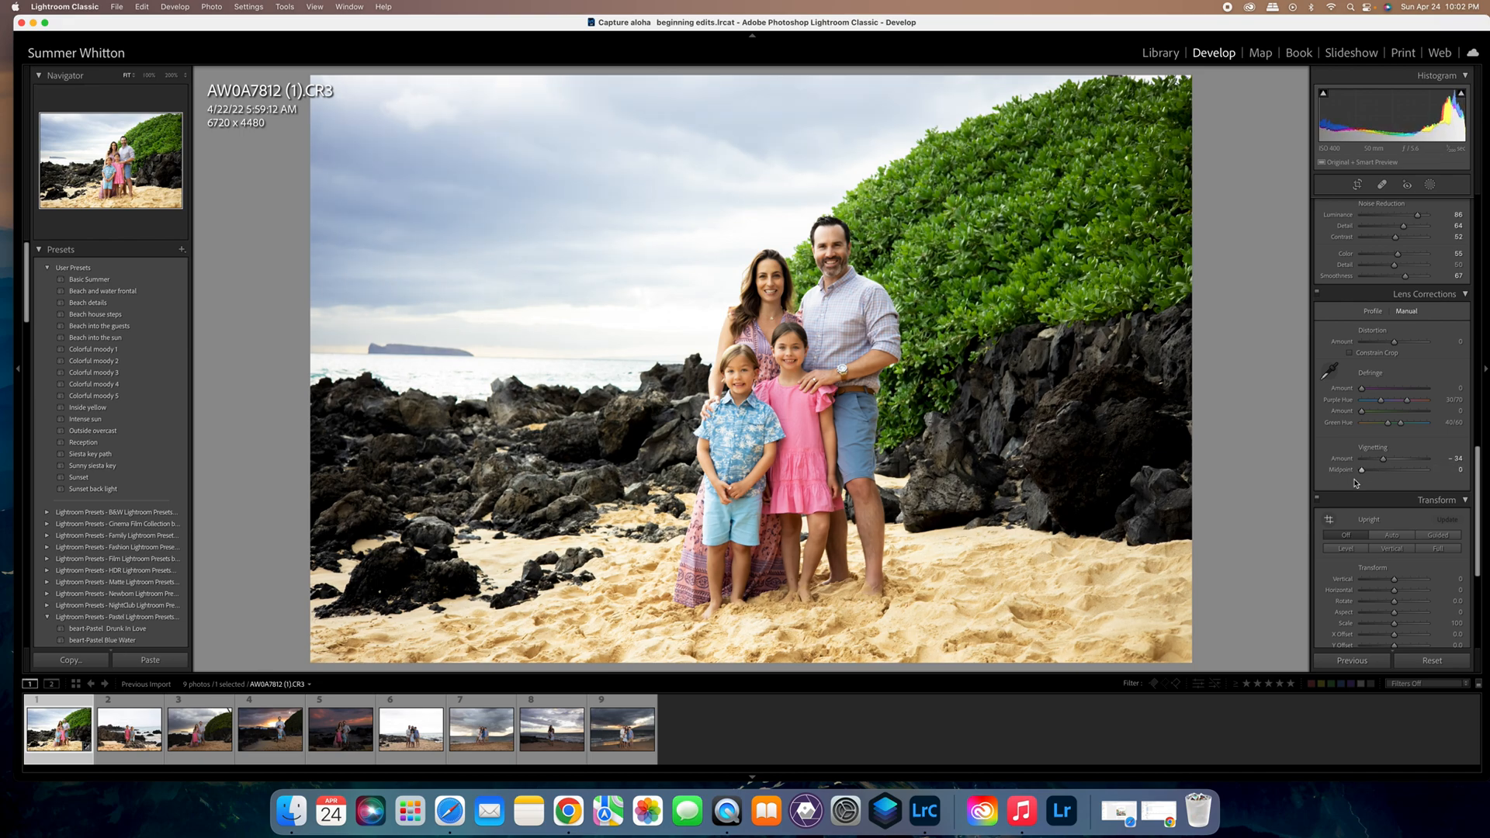
{"action": "left_click_drag", "start_coordinate": [1383, 459], "coordinate": [1389, 464]}
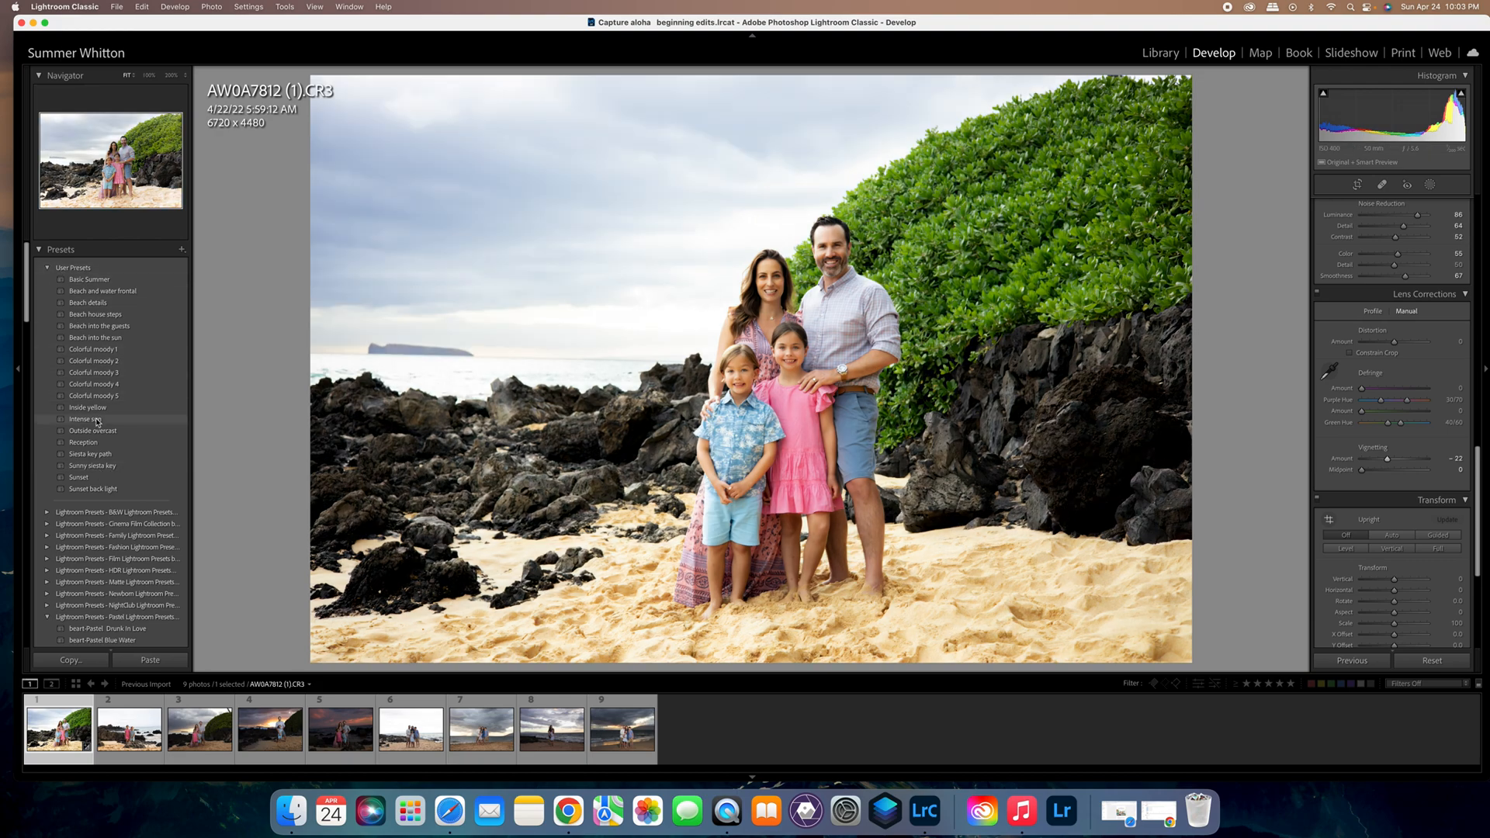
Add the "Outside overcast" preset to the favorite presets.
{"action": "scroll", "coordinate": [97, 421], "scroll_direction": "down", "scroll_amount": 1}
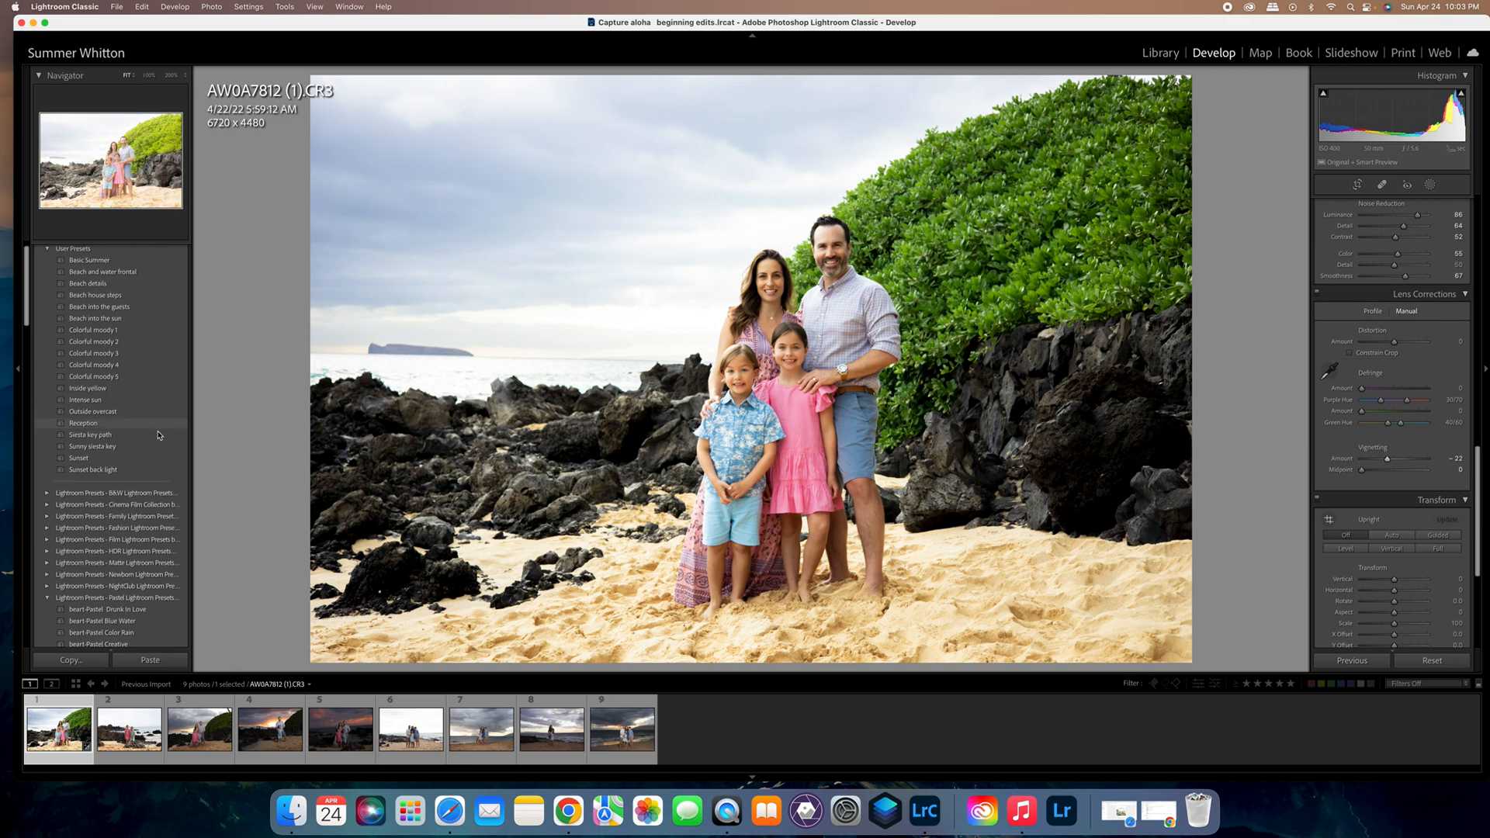
{"action": "right_click", "coordinate": [487, 445]}
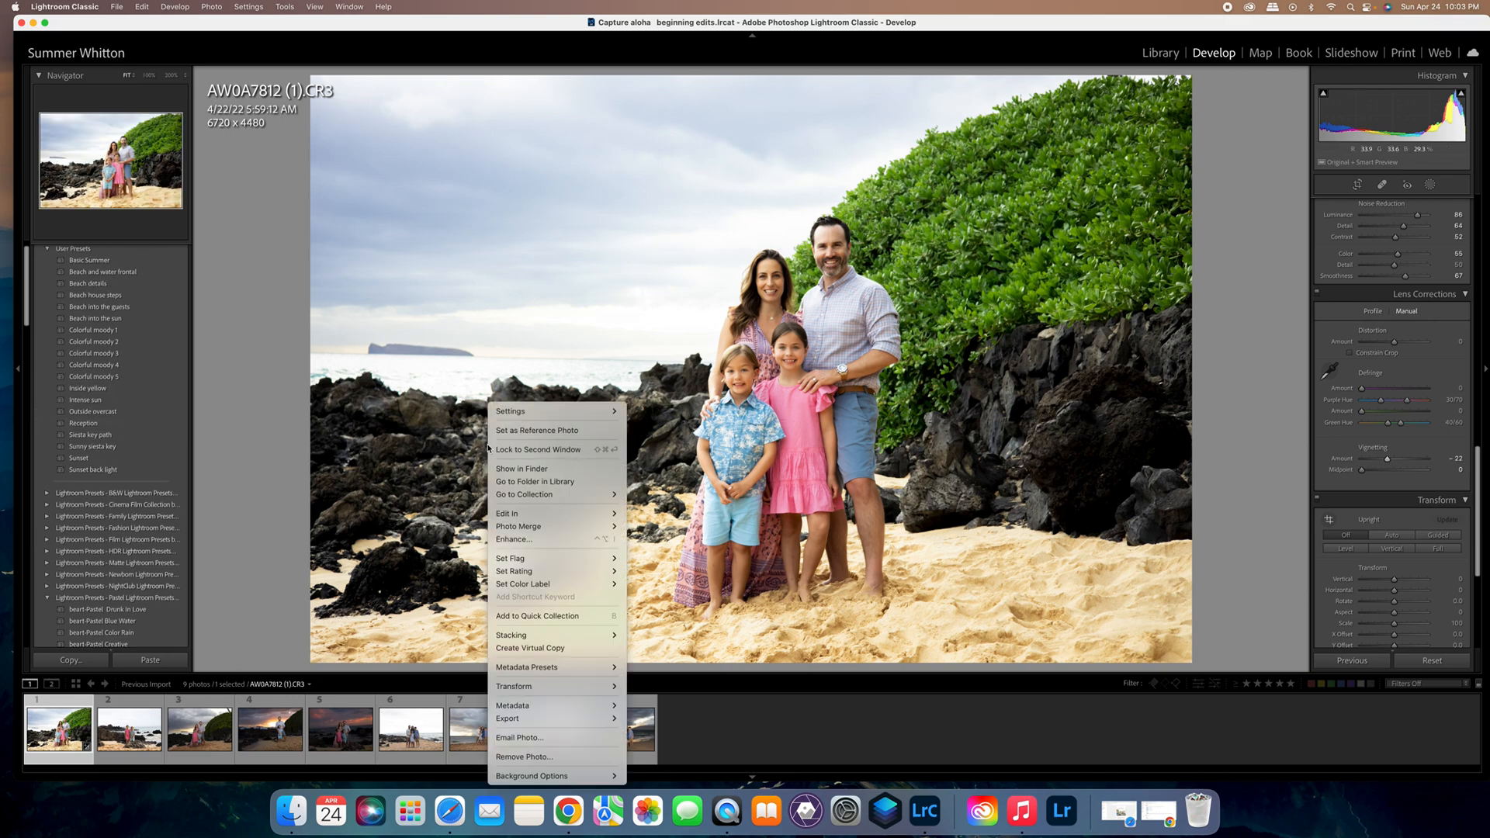
{"action": "left_click", "coordinate": [229, 433]}
{"action": "left_click", "coordinate": [93, 412]}
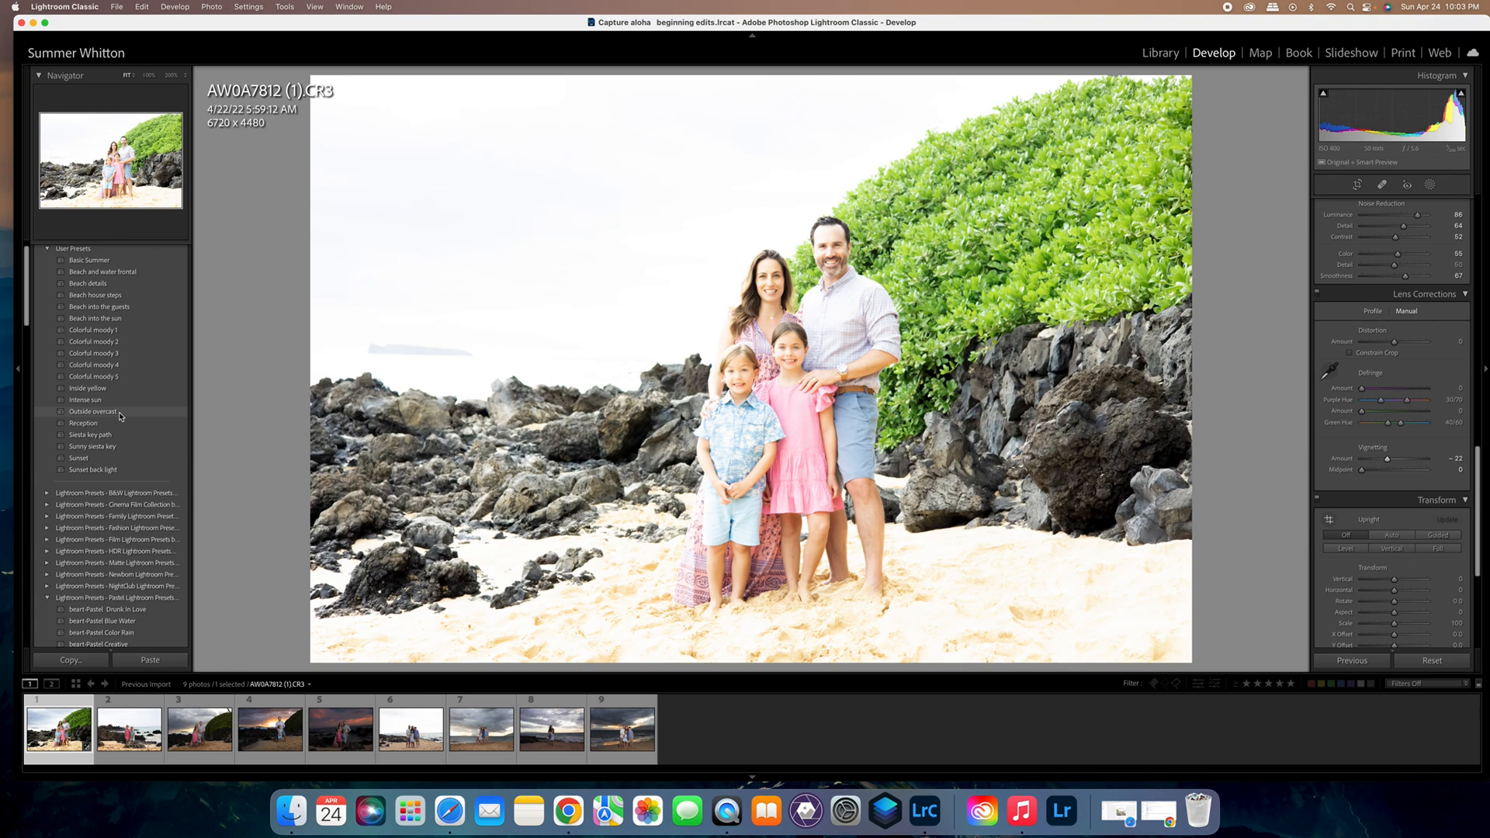
{"action": "right_click", "coordinate": [120, 415]}
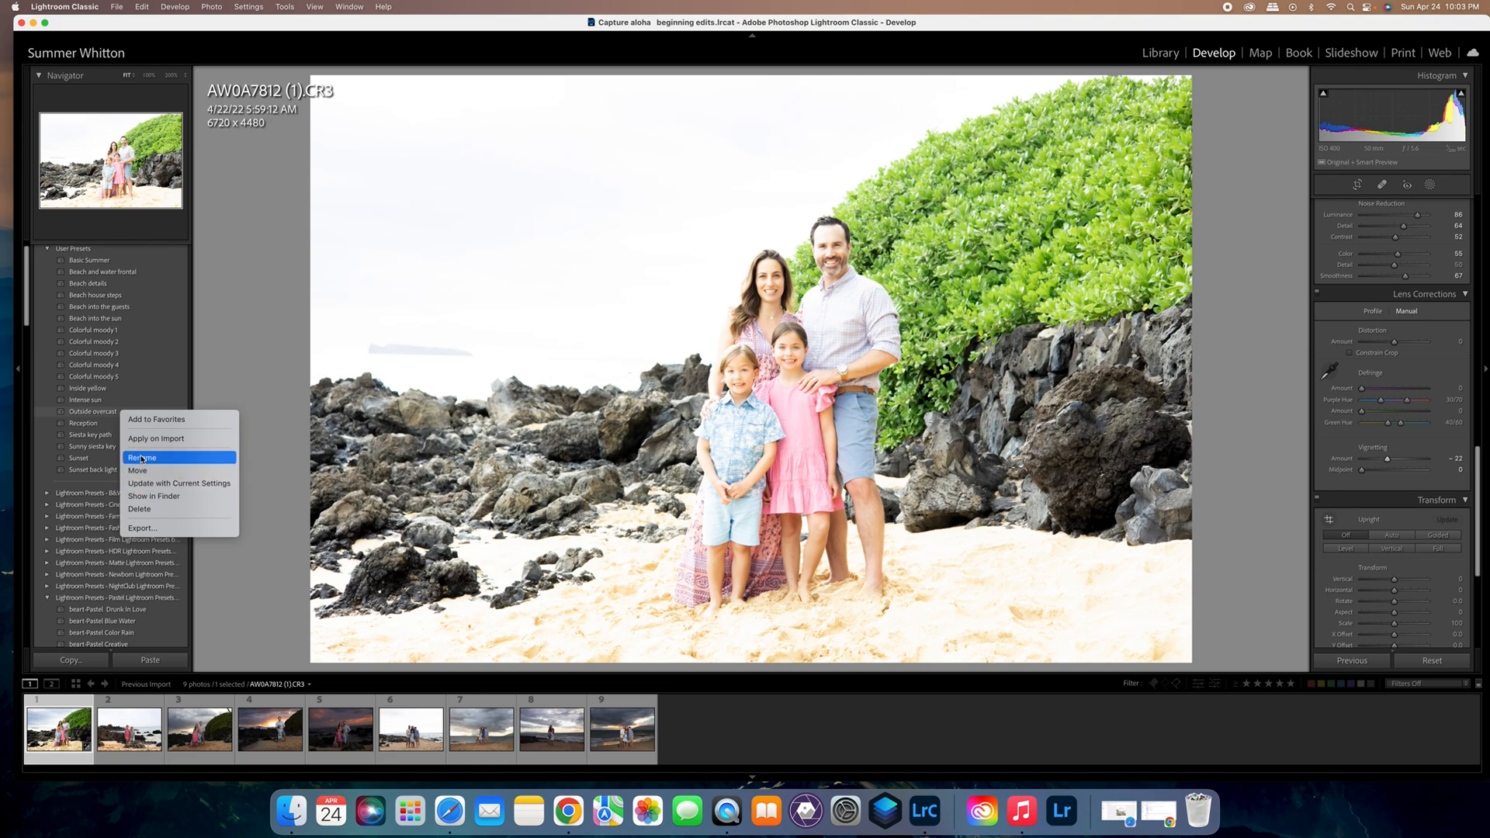
{"action": "left_click", "coordinate": [145, 424]}
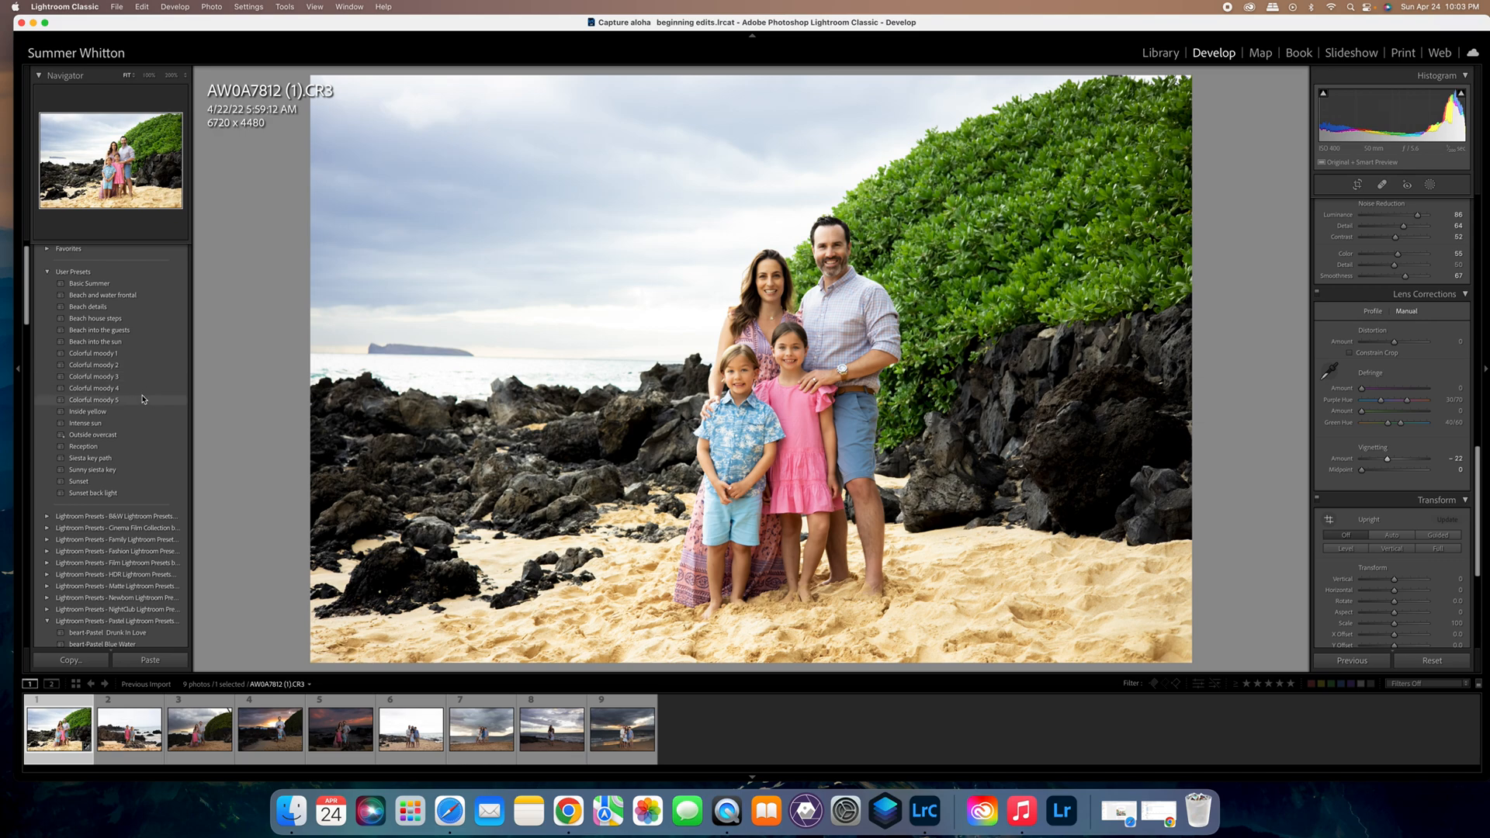
{"action": "scroll", "coordinate": [143, 397], "scroll_direction": "up", "scroll_amount": 1}
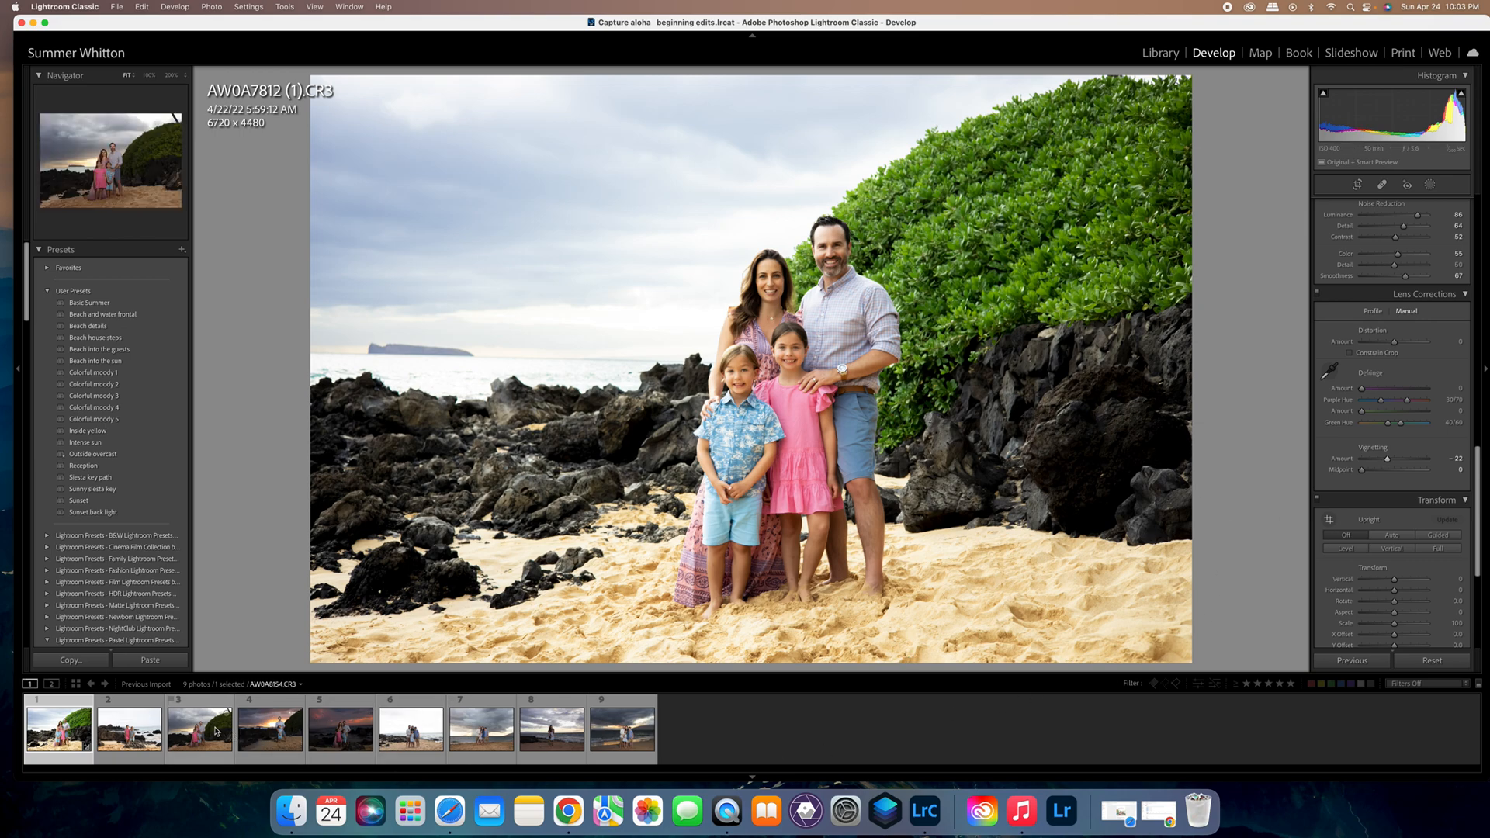
Apply the previous photo's settings to the fifth photo, the dark sunset family shot, and set its lens vignetting amount to +14.
{"action": "left_click", "coordinate": [365, 730]}
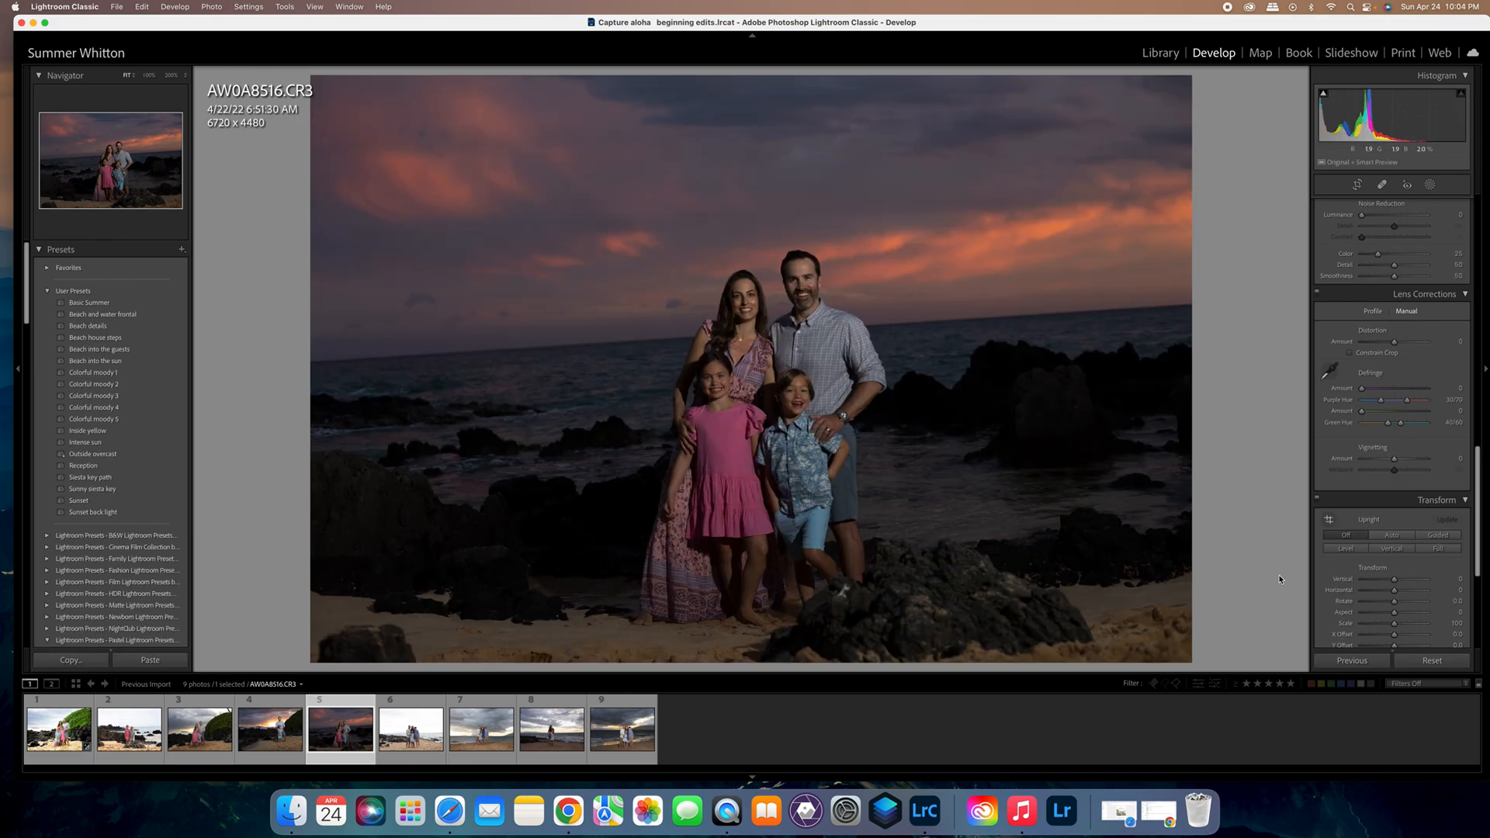
{"action": "left_click", "coordinate": [1360, 662]}
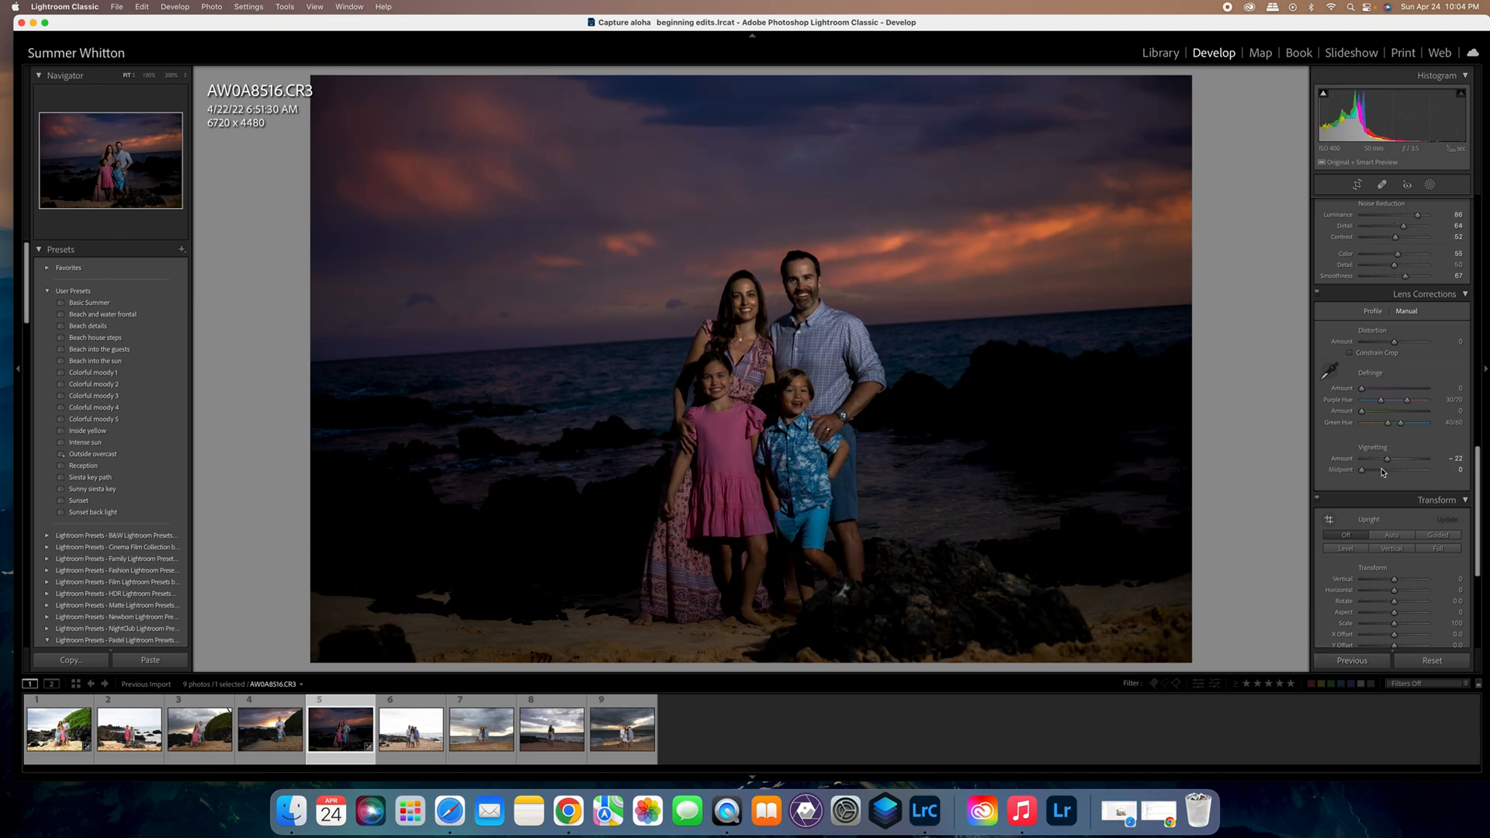
{"action": "left_click_drag", "start_coordinate": [1388, 460], "coordinate": [1397, 463]}
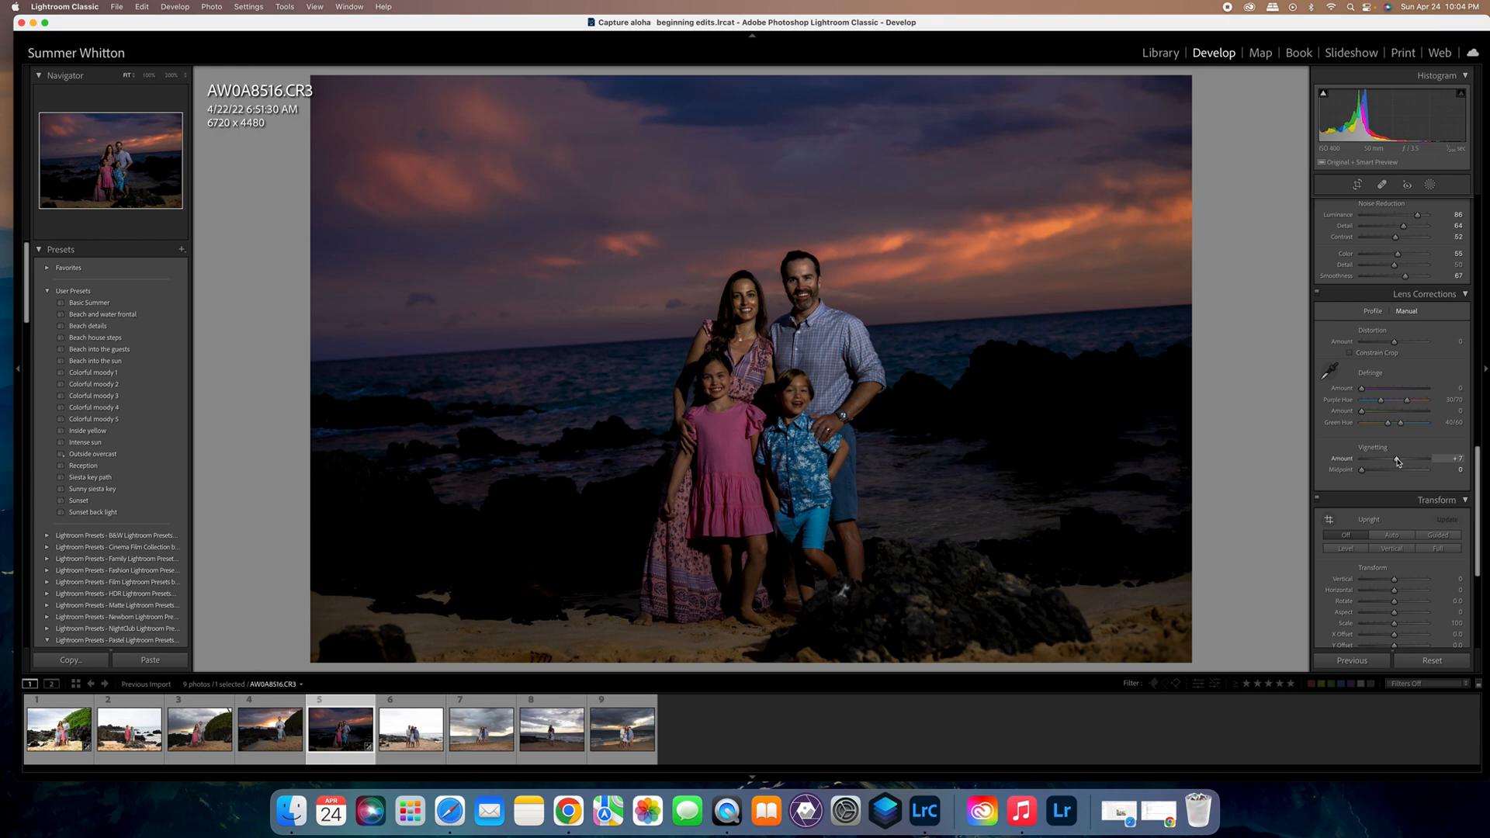
Brighten and warm the sunset photo: set Exposure to +1.95 and Shadows to −6, and raise the white balance temperature.
{"action": "scroll", "coordinate": [1397, 461], "scroll_direction": "up", "scroll_amount": 10}
{"action": "scroll", "coordinate": [1396, 461], "scroll_direction": "up", "scroll_amount": 8}
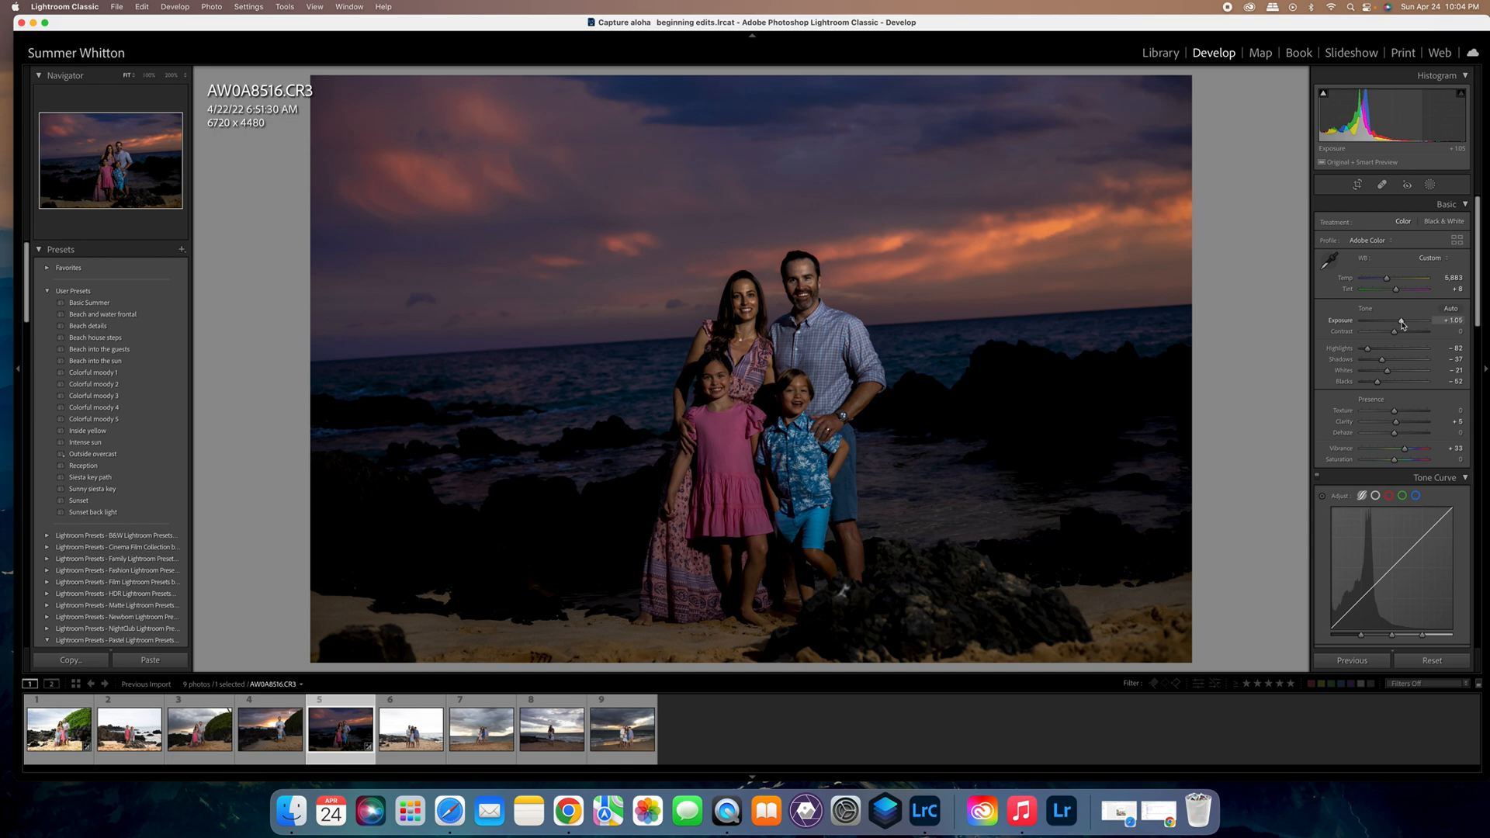
{"action": "left_click_drag", "start_coordinate": [1402, 324], "coordinate": [1388, 362]}
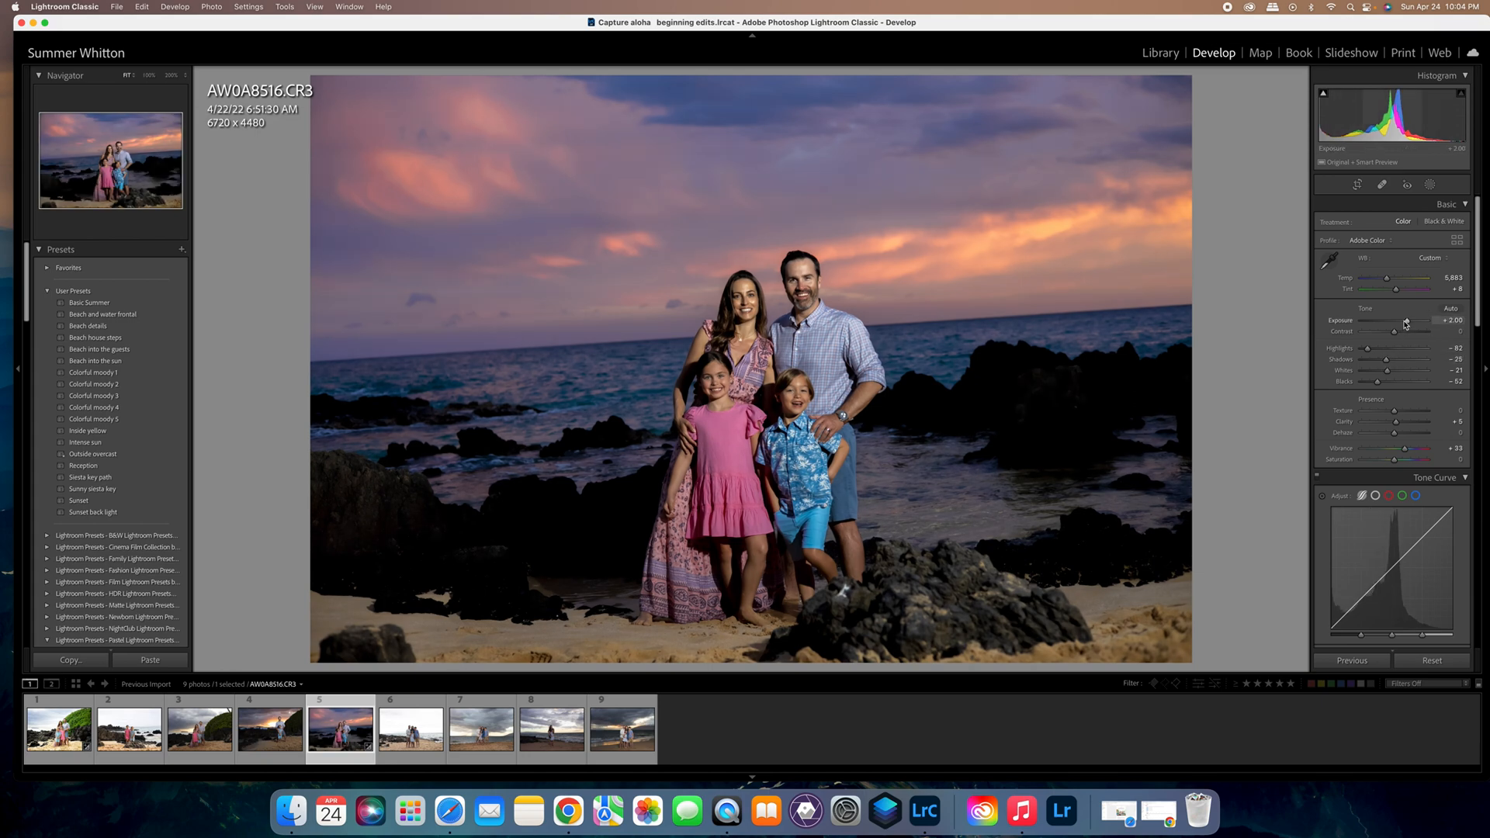
{"action": "left_click_drag", "start_coordinate": [1407, 324], "coordinate": [1393, 282]}
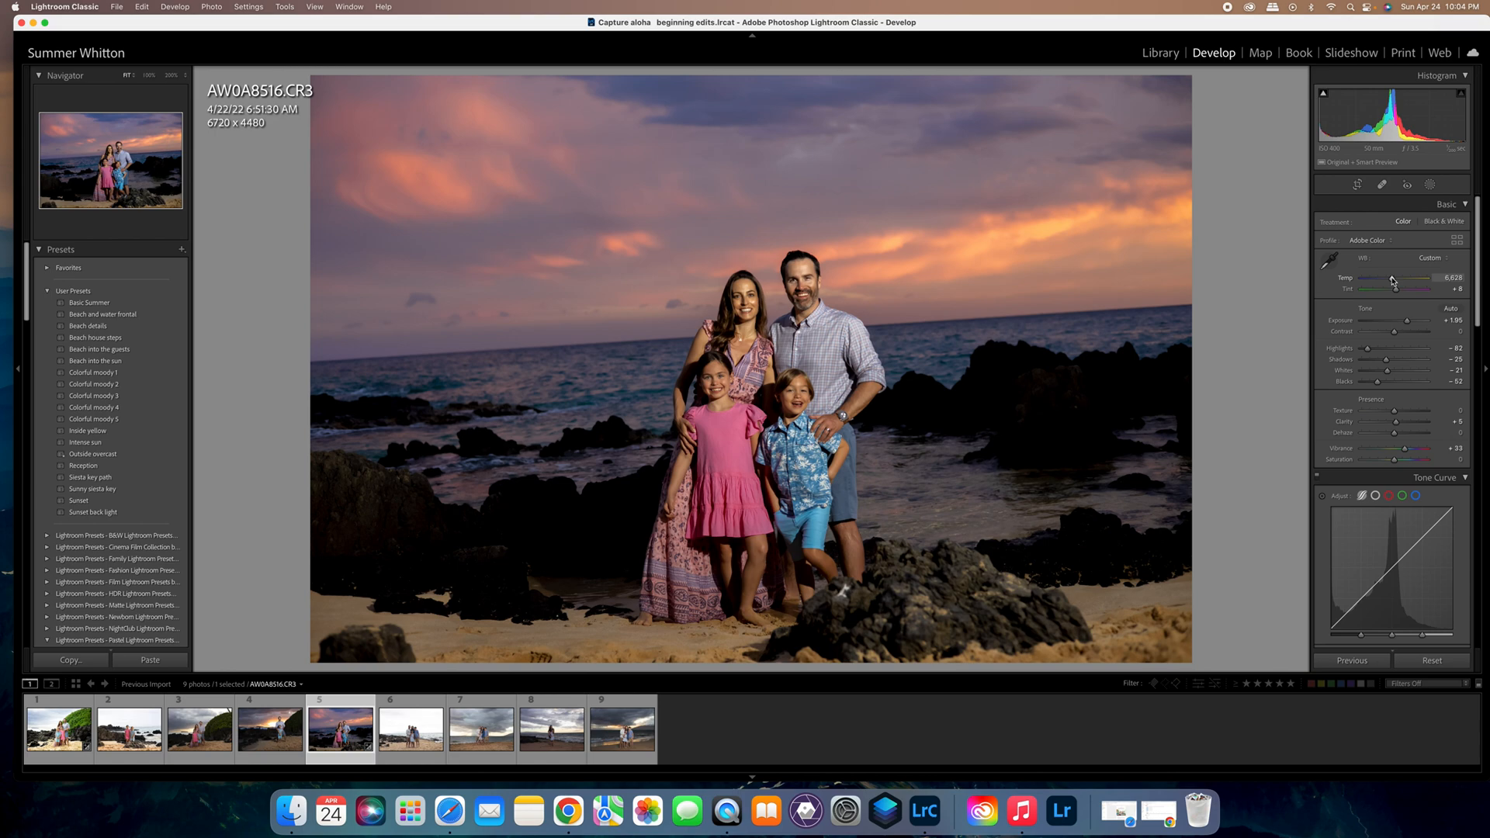
{"action": "left_click_drag", "start_coordinate": [1386, 360], "coordinate": [1393, 362]}
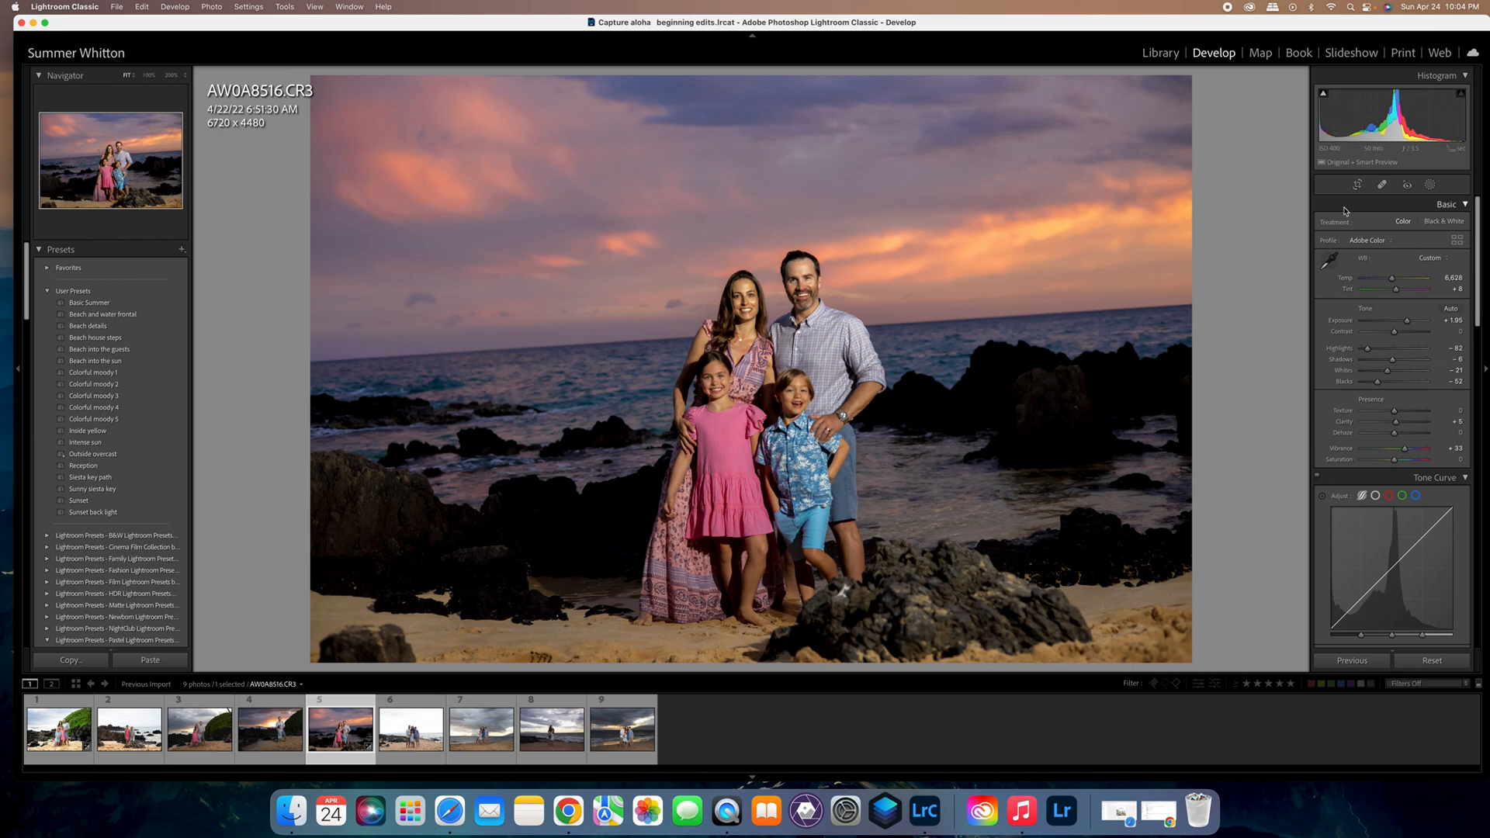
Straighten the sunset photo by an angle of 3.55 and crop it tighter around the family to 5756 x 3837.
{"action": "left_click", "coordinate": [1357, 185]}
{"action": "left_click_drag", "start_coordinate": [1231, 254], "coordinate": [1236, 284]}
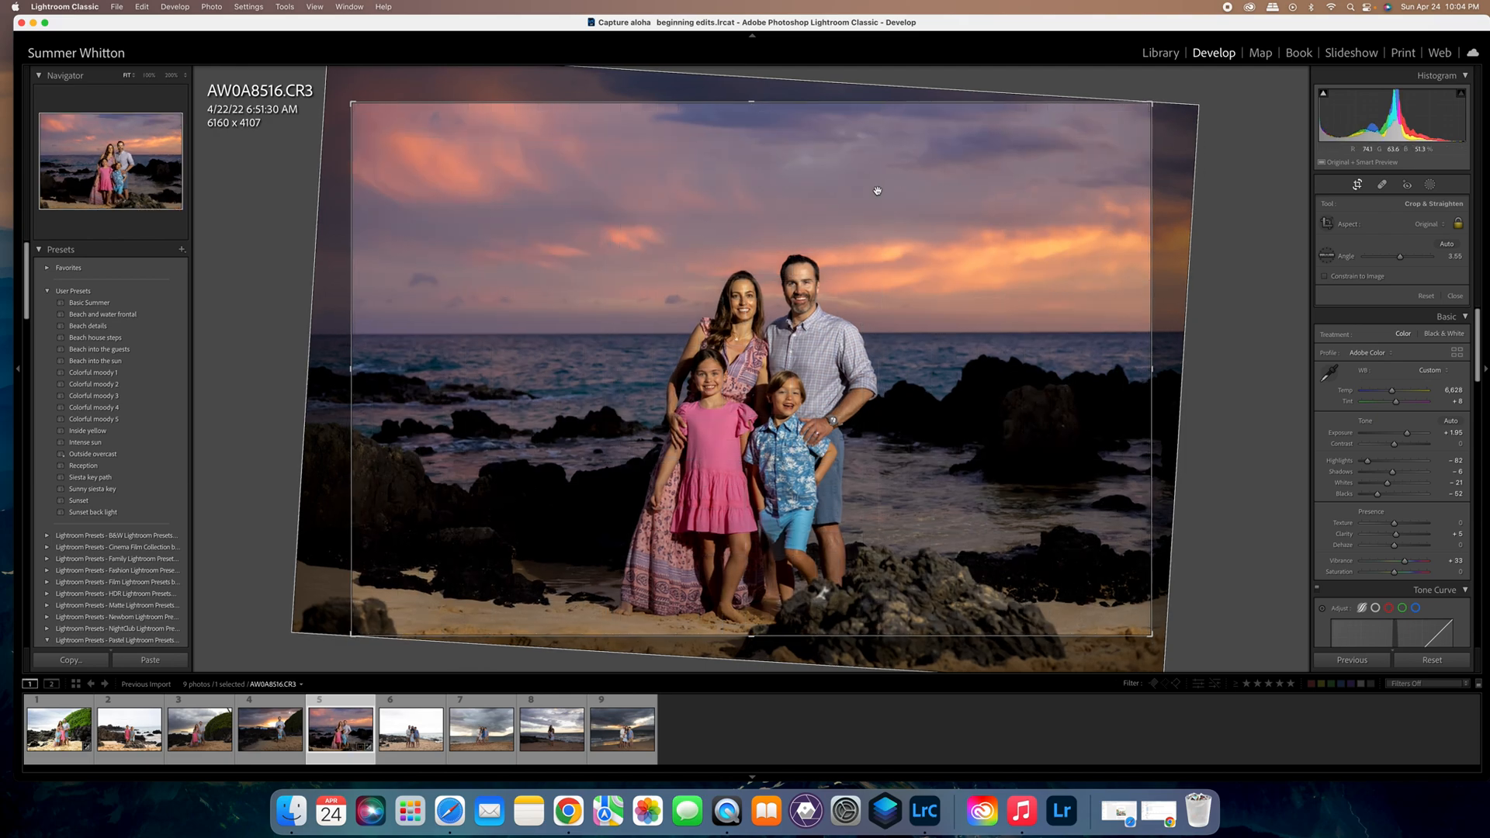
{"action": "left_click_drag", "start_coordinate": [857, 106], "coordinate": [856, 117]}
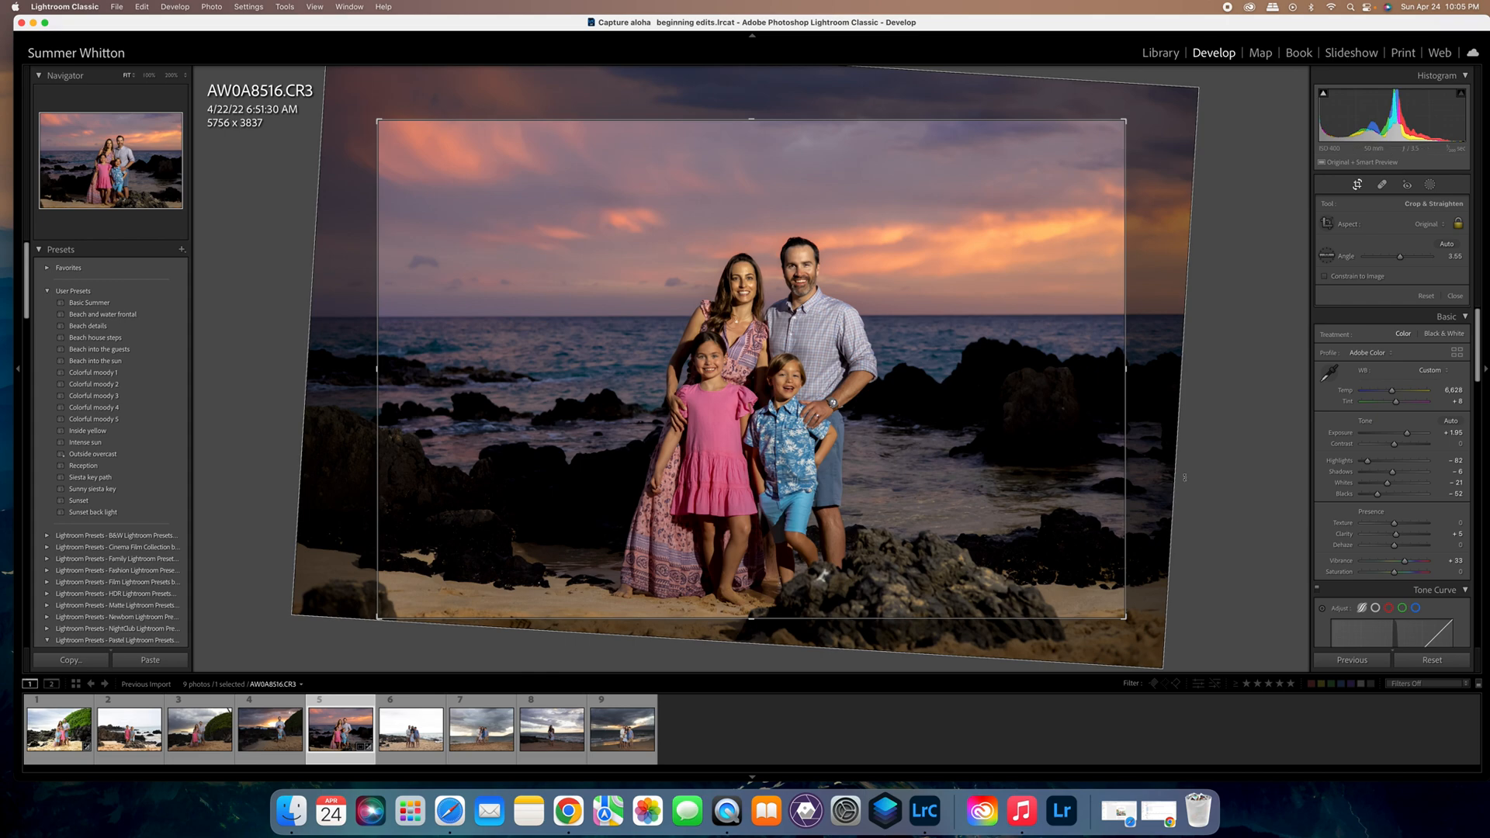
{"action": "scroll", "coordinate": [1385, 505], "scroll_direction": "down", "scroll_amount": 3}
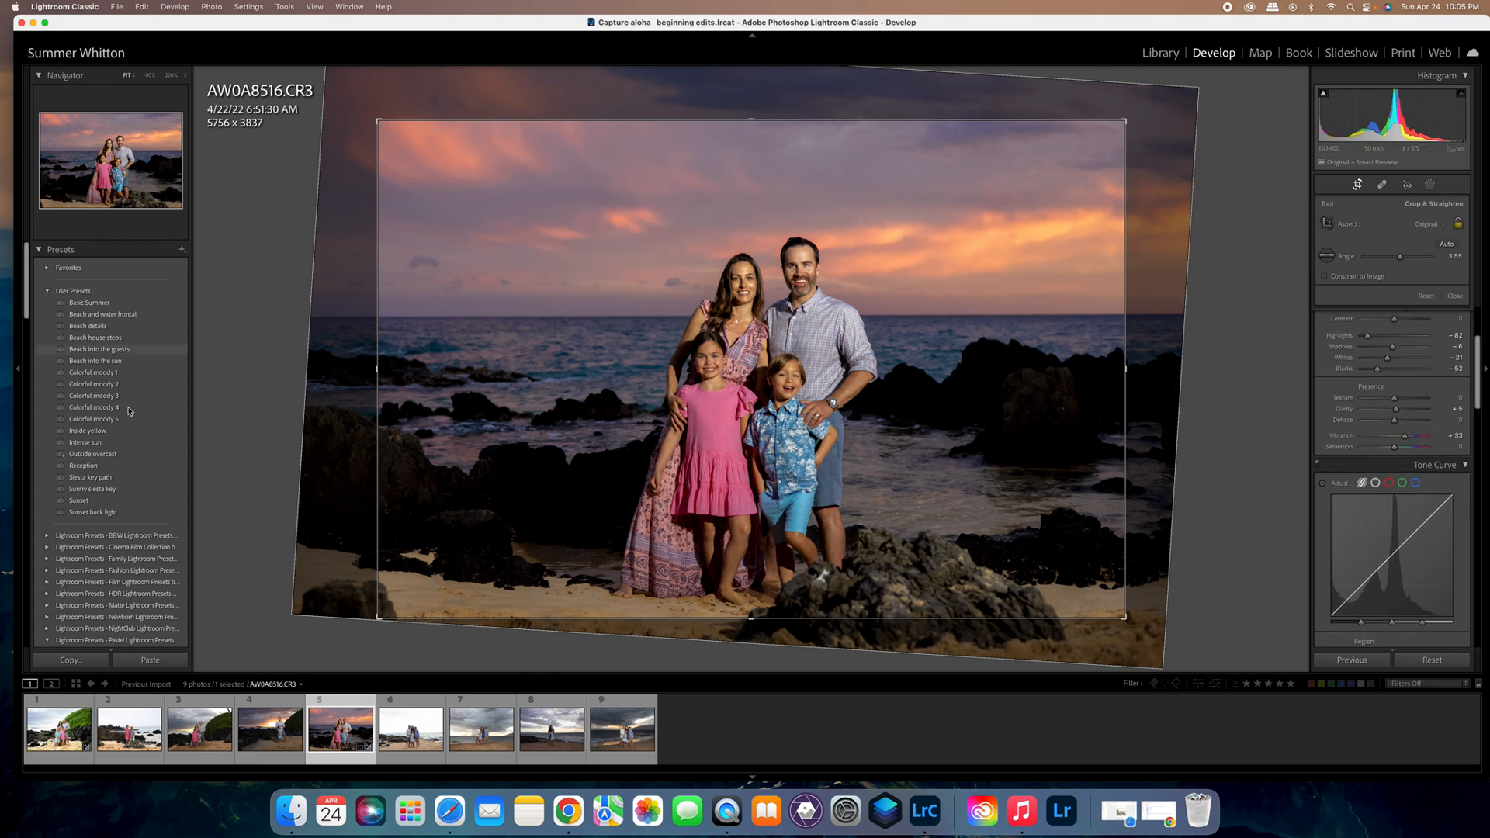
{"action": "scroll", "coordinate": [1388, 380], "scroll_direction": "down", "scroll_amount": 7}
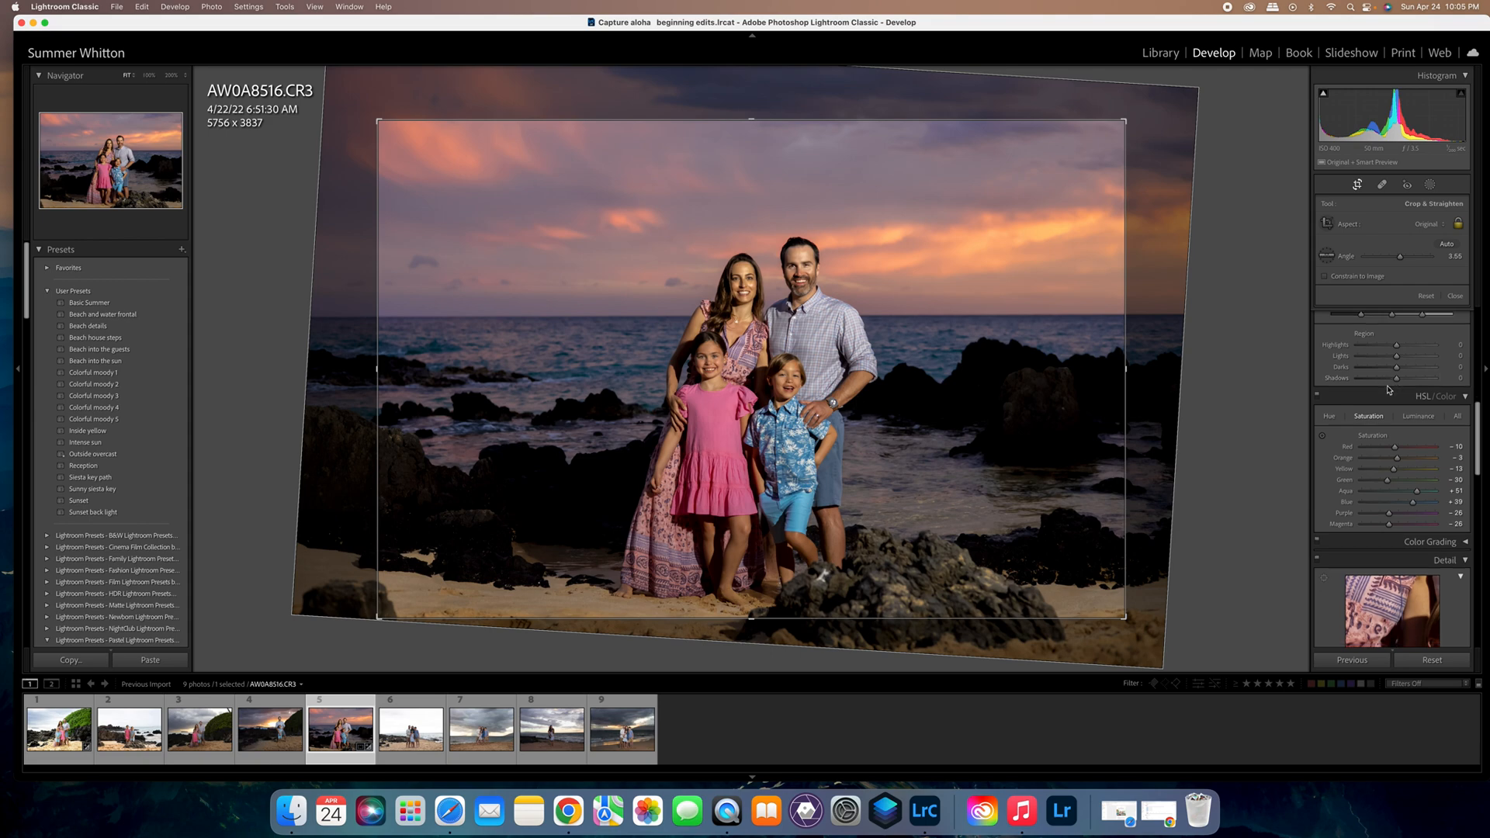
{"action": "scroll", "coordinate": [1389, 389], "scroll_direction": "down", "scroll_amount": 7}
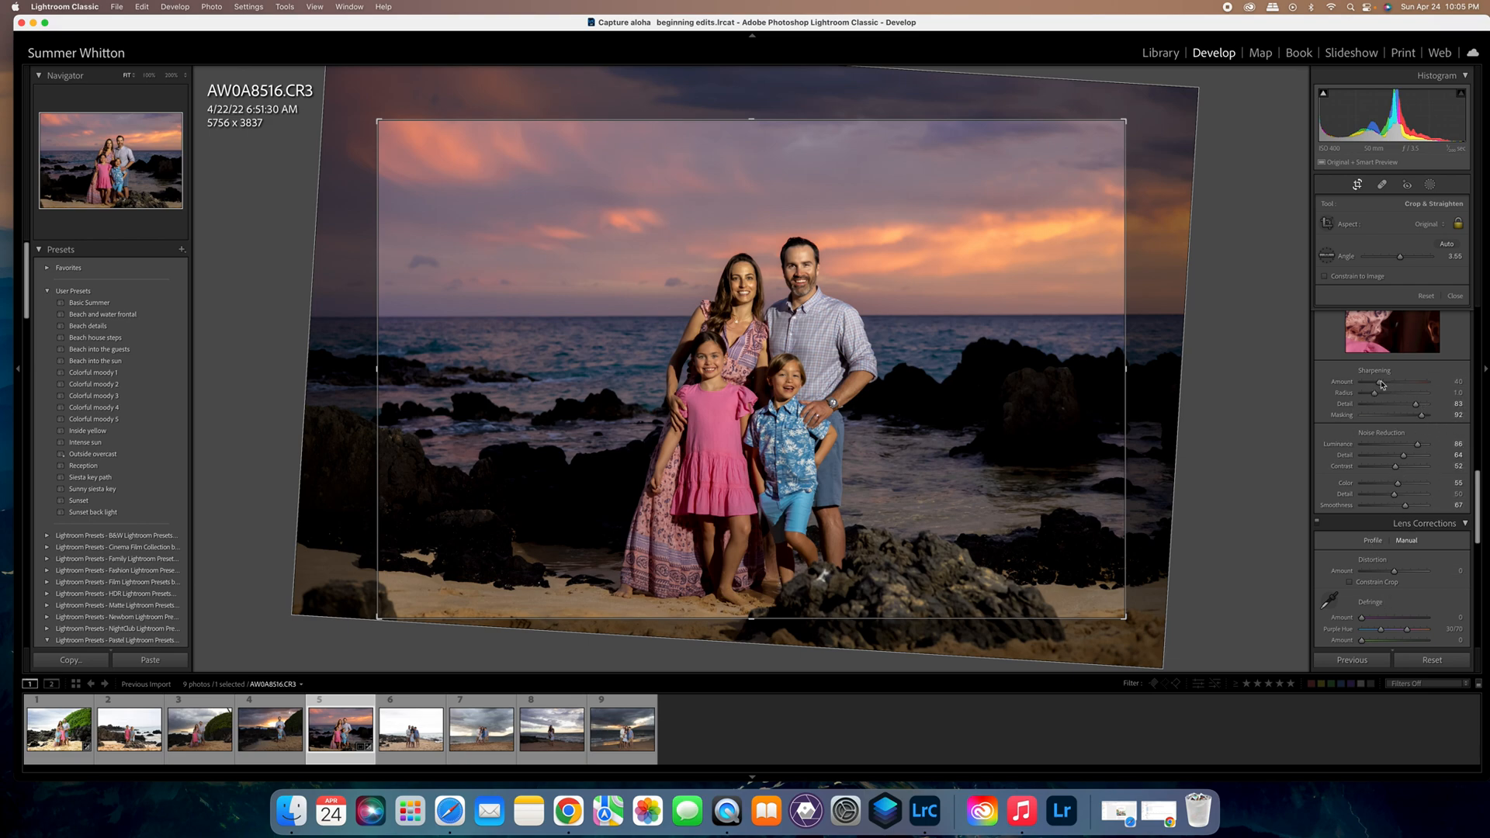
{"action": "left_click", "coordinate": [1359, 185]}
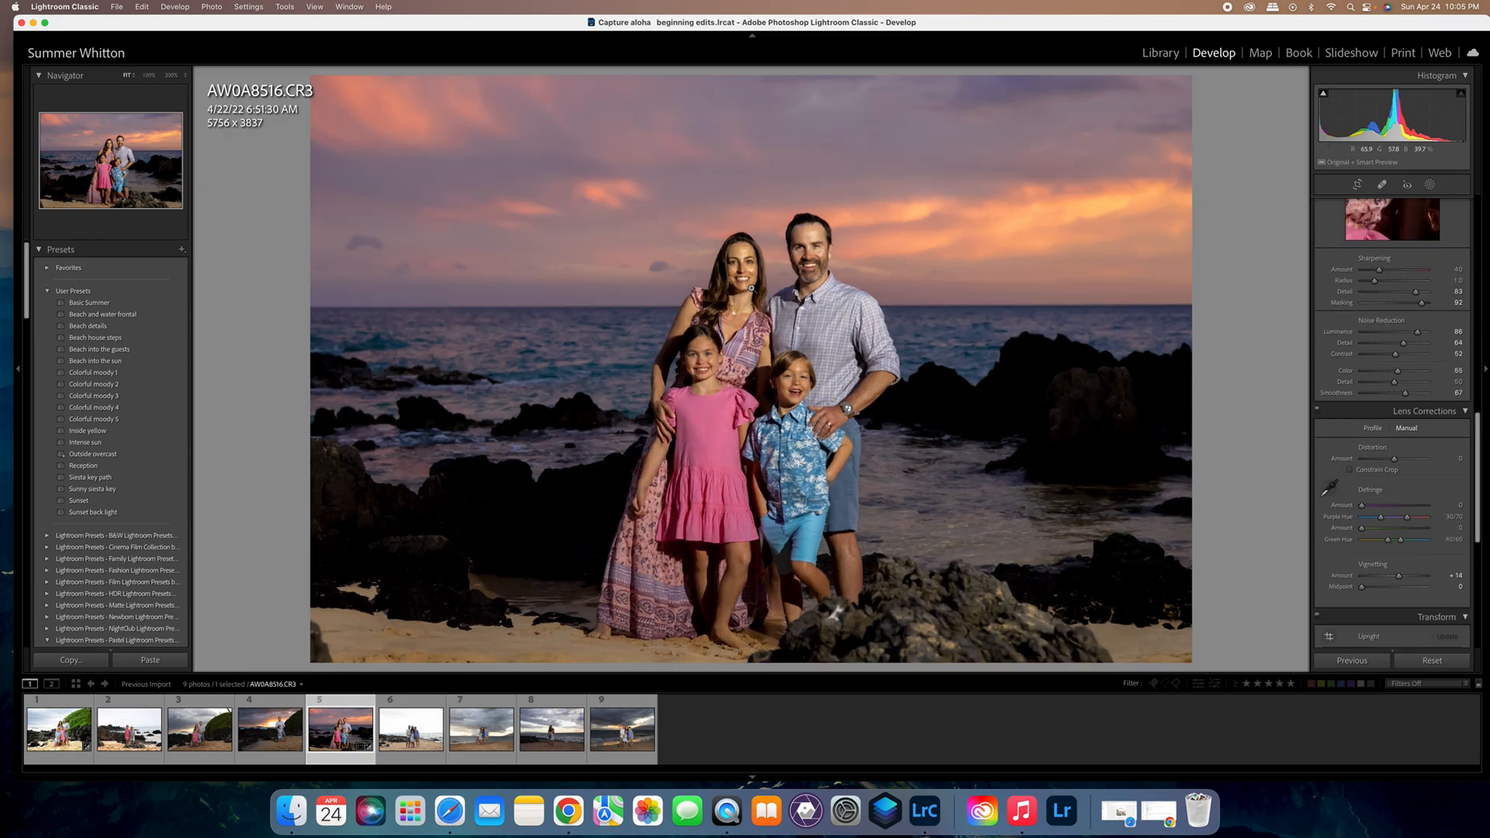
Inspect the children up close in the sunset photo and compare the view before and after the edits.
{"action": "left_click", "coordinate": [707, 358]}
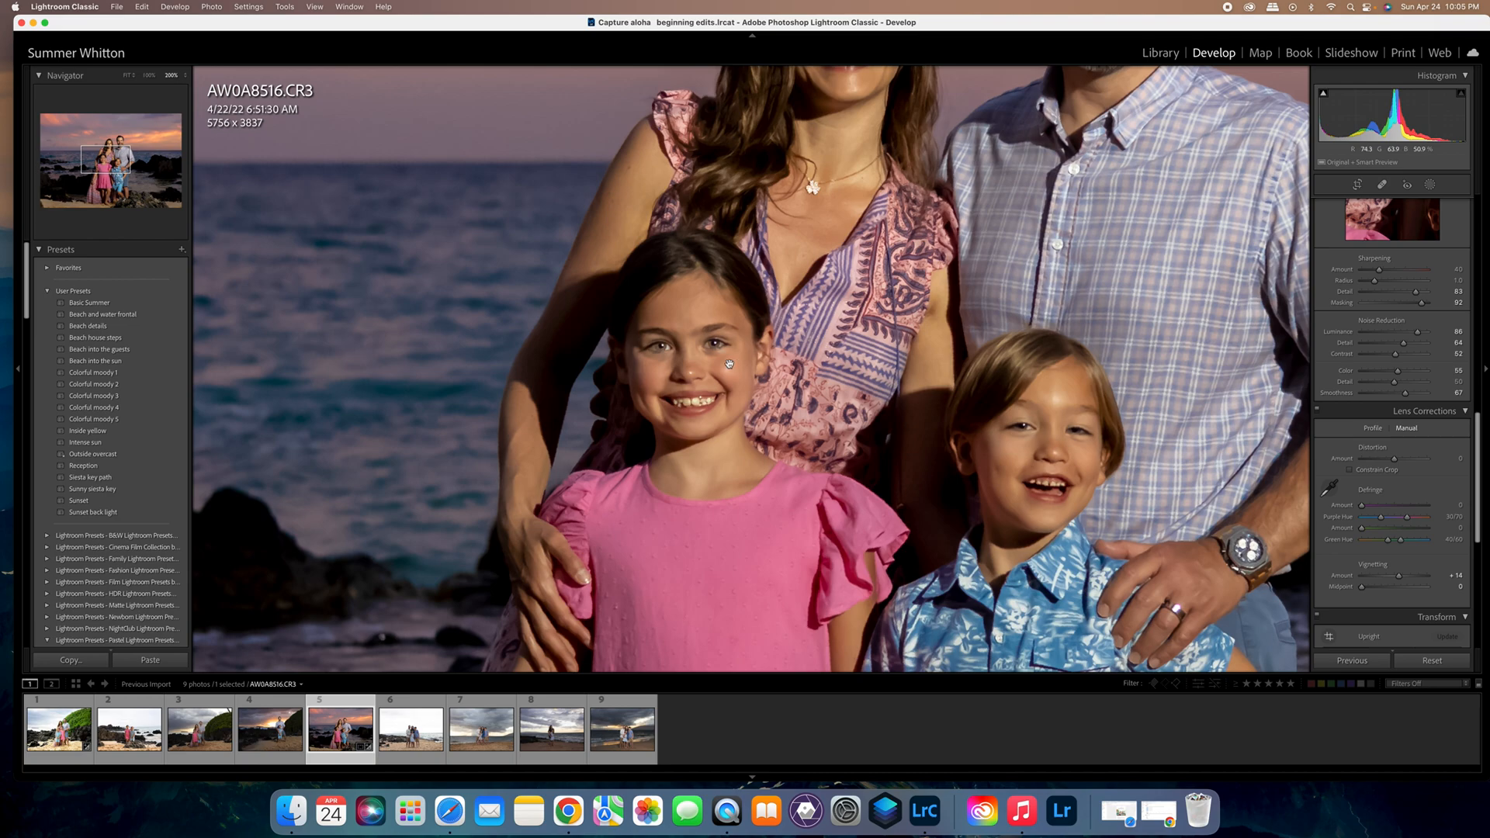
{"action": "key", "text": "backslash"}
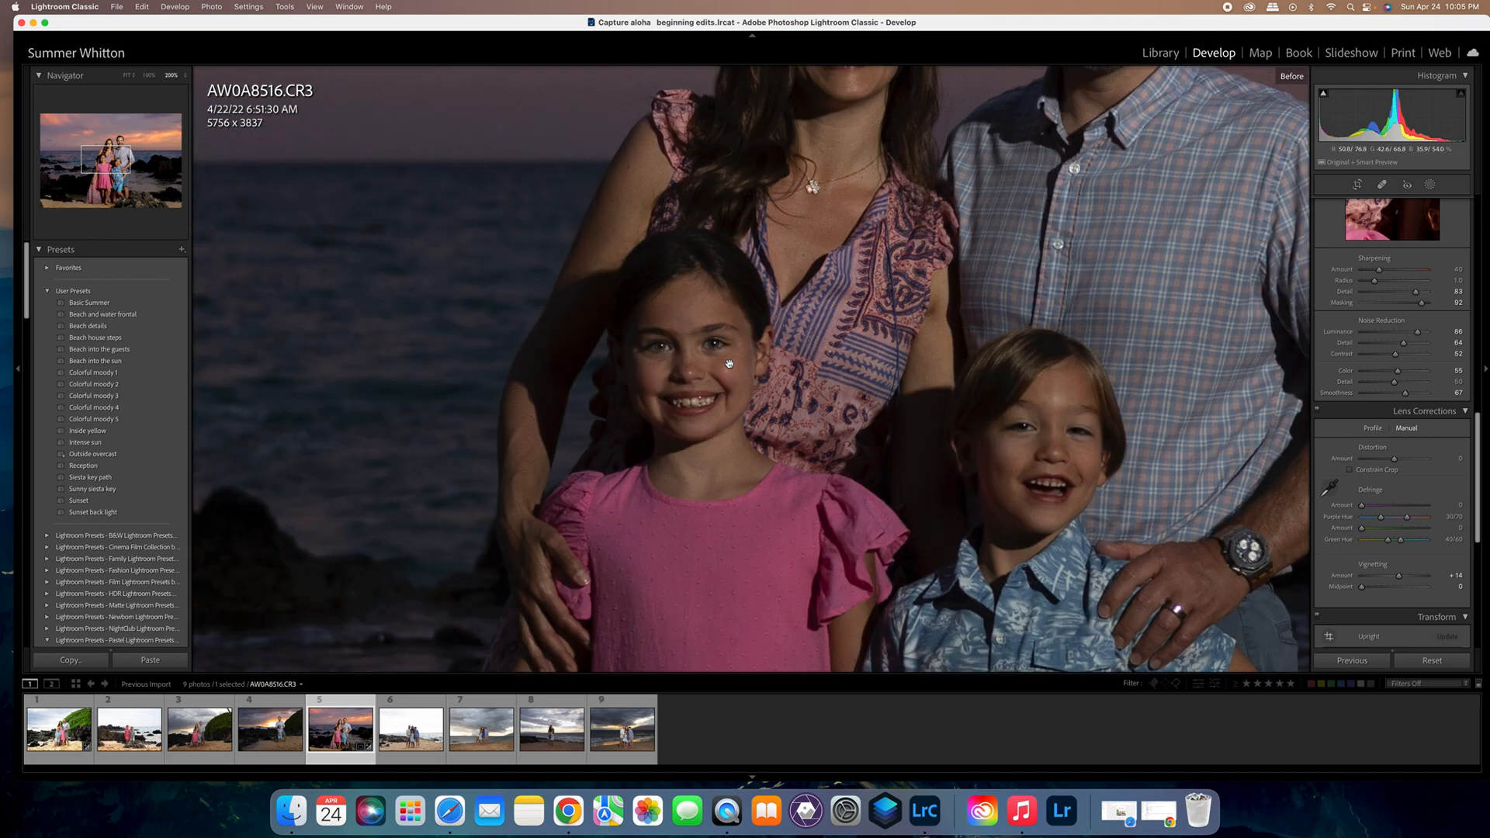
{"action": "key", "text": "backslash"}
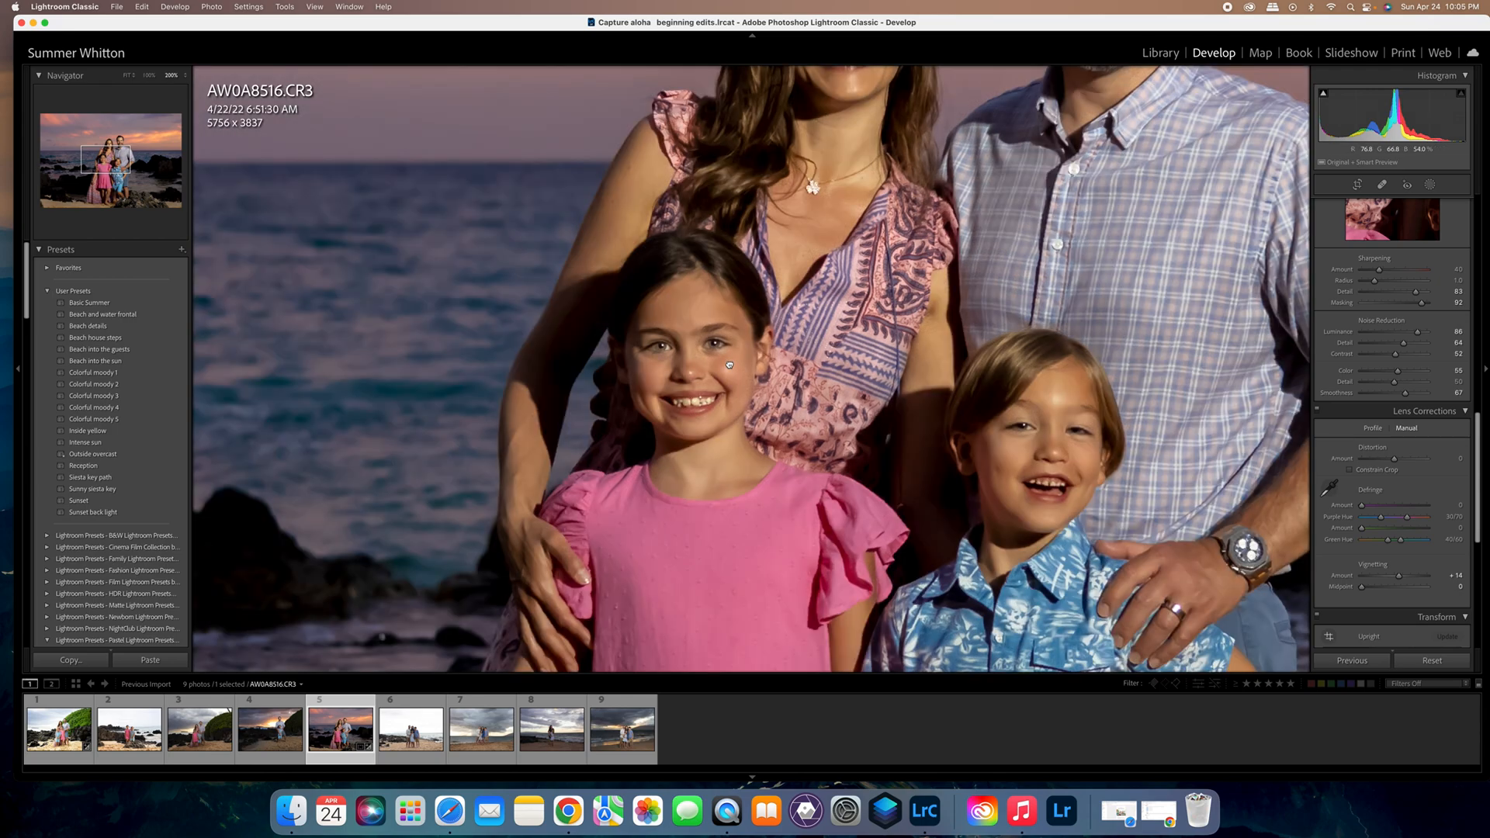
{"action": "left_click", "coordinate": [730, 364]}
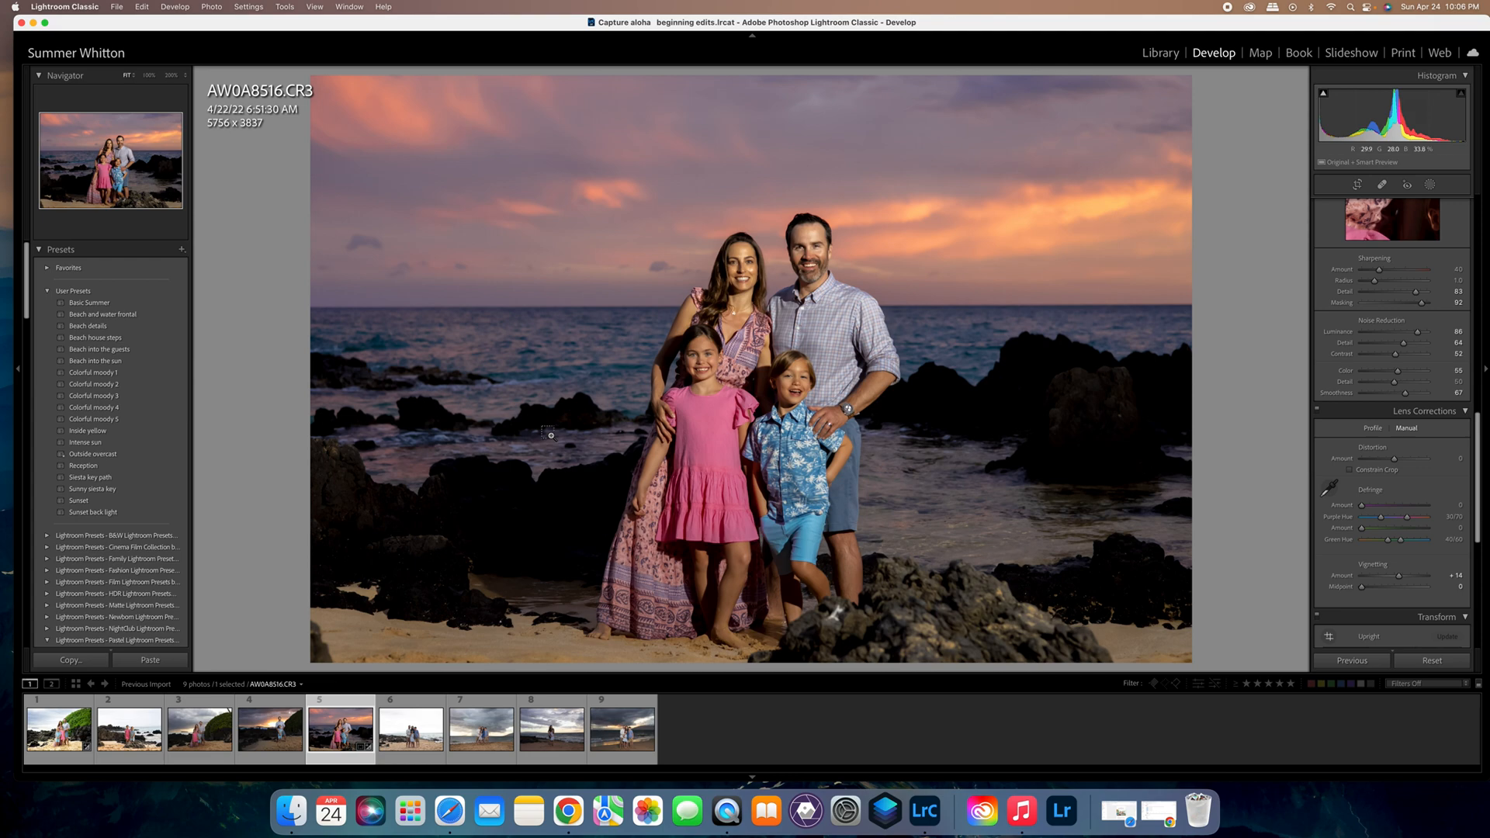
Export all photos as a catalog to the Desktop, named "Capture aloha beginning edits for" plus the recipient's name, with Smart Previews and no negative files.
{"action": "key", "text": "super+a"}
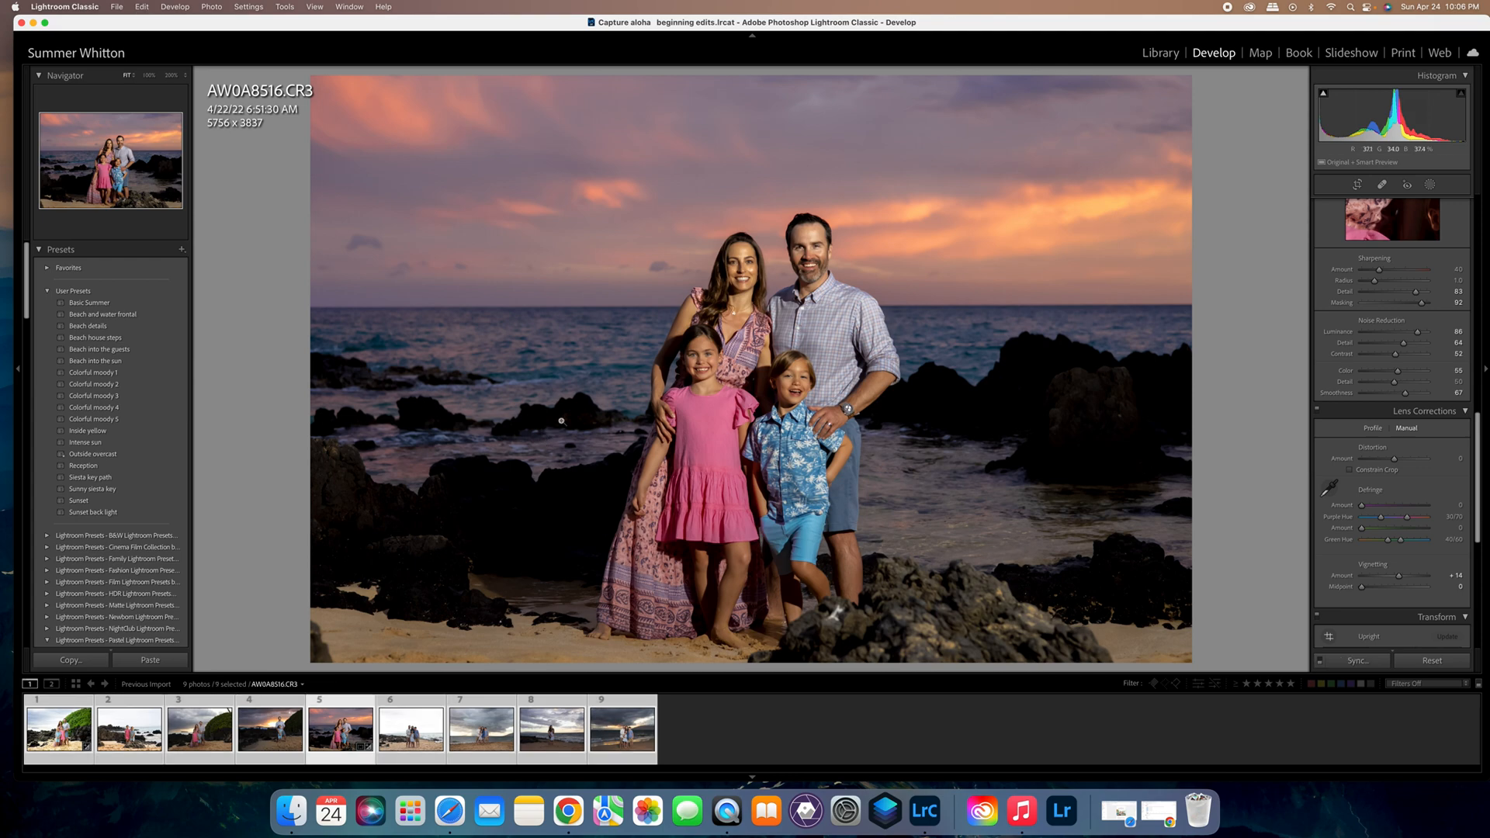
{"action": "left_click", "coordinate": [118, 7]}
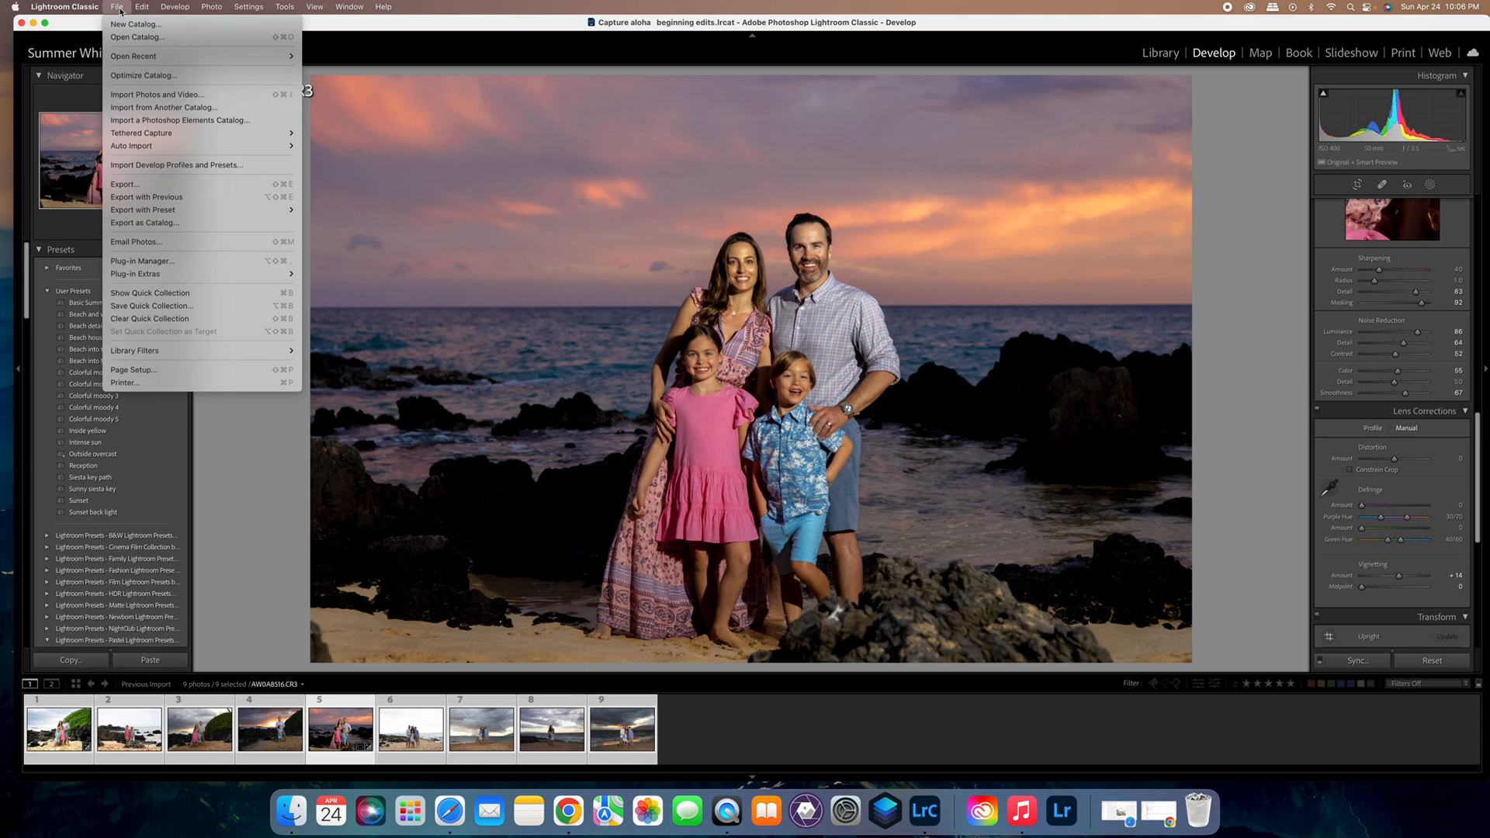
{"action": "left_click", "coordinate": [153, 224]}
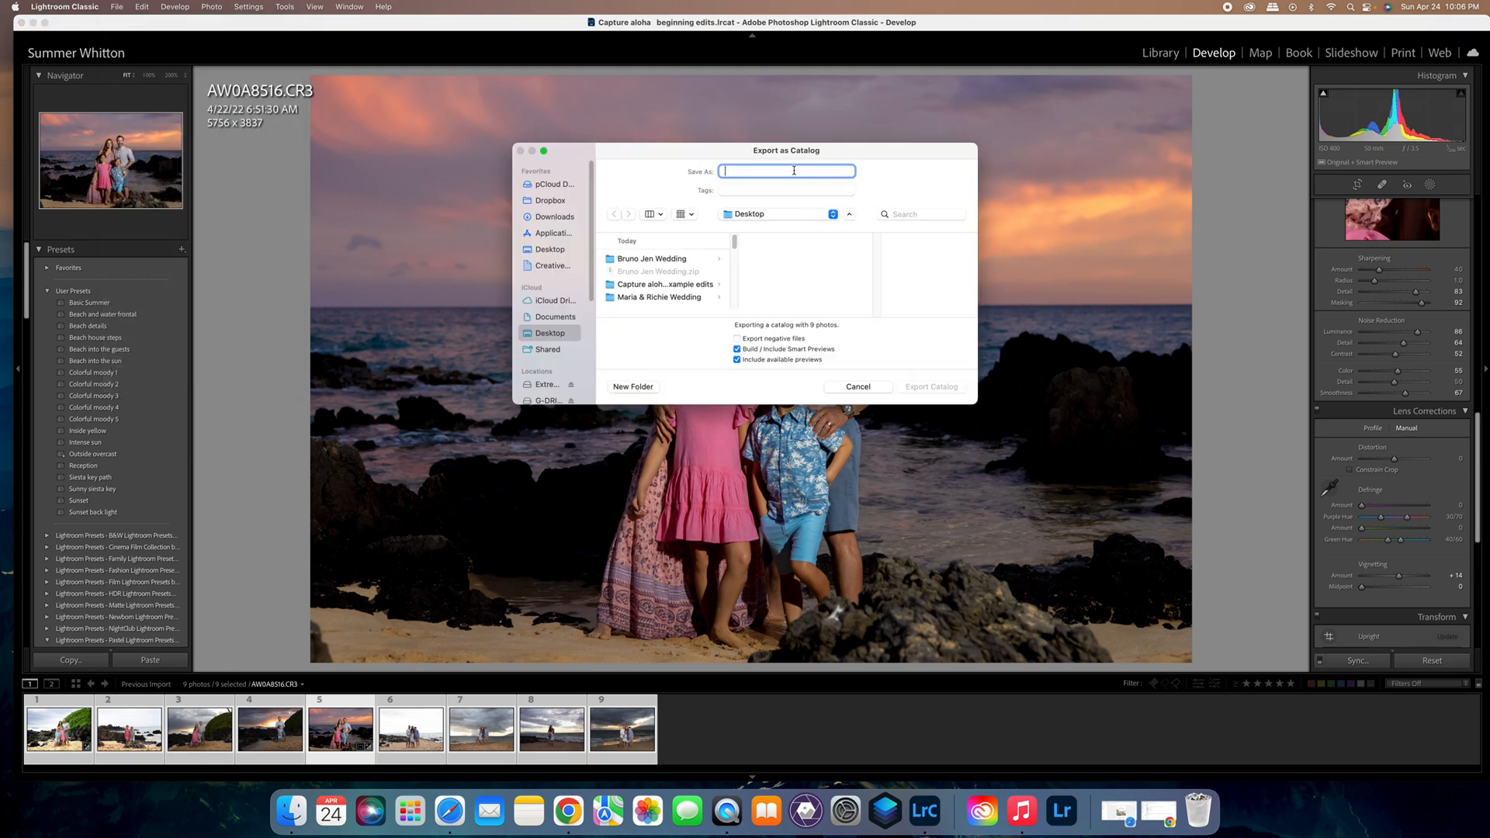
{"action": "type", "text": "Capture aloha  beginning edits"}
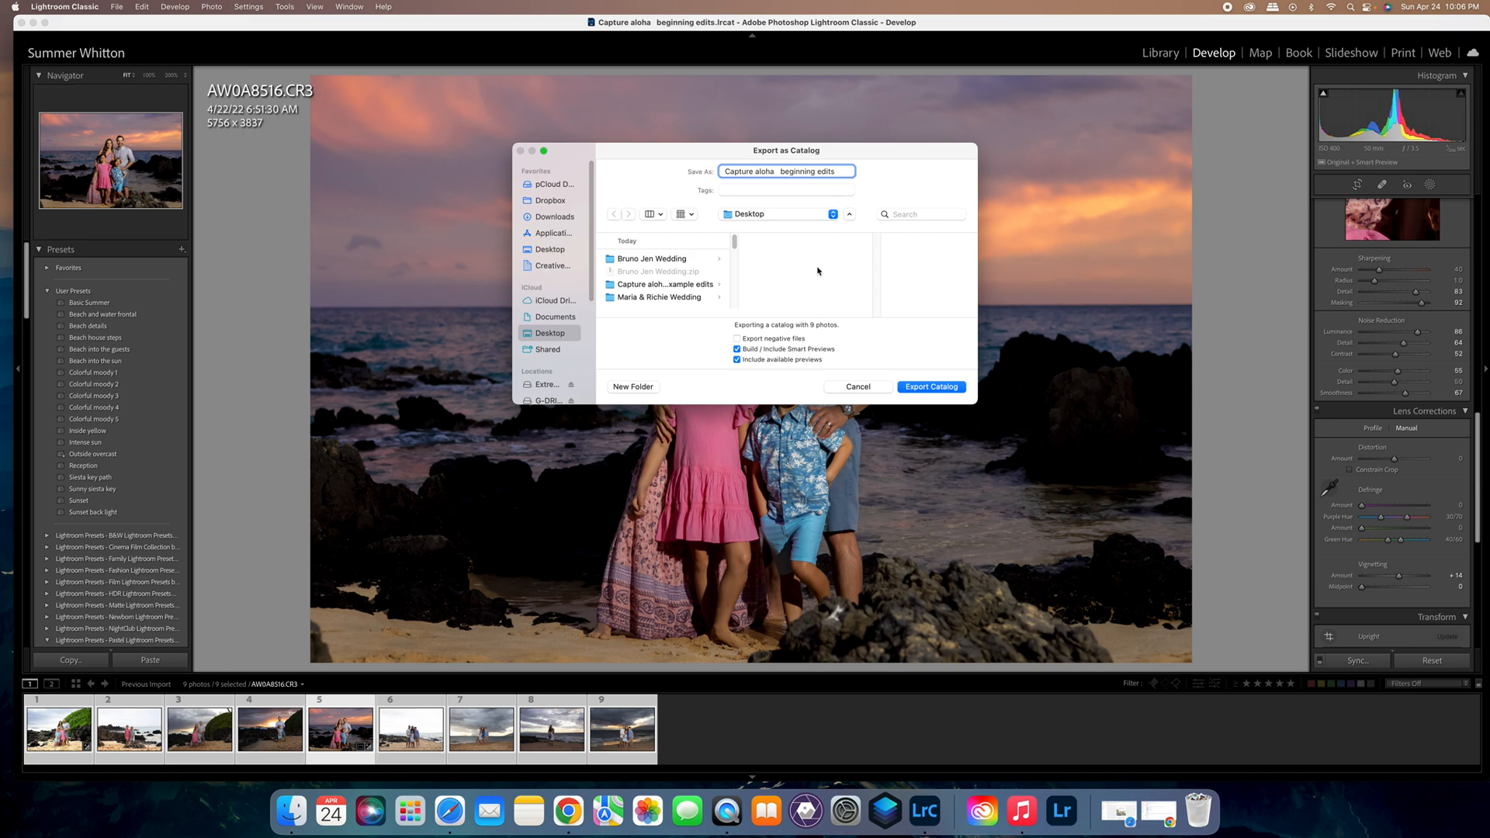
{"action": "left_click", "coordinate": [780, 171]}
{"action": "key", "text": "BackSpace"}
{"action": "left_click", "coordinate": [837, 172]}
{"action": "type", "text": "for carter"}
{"action": "left_click", "coordinate": [942, 390]}
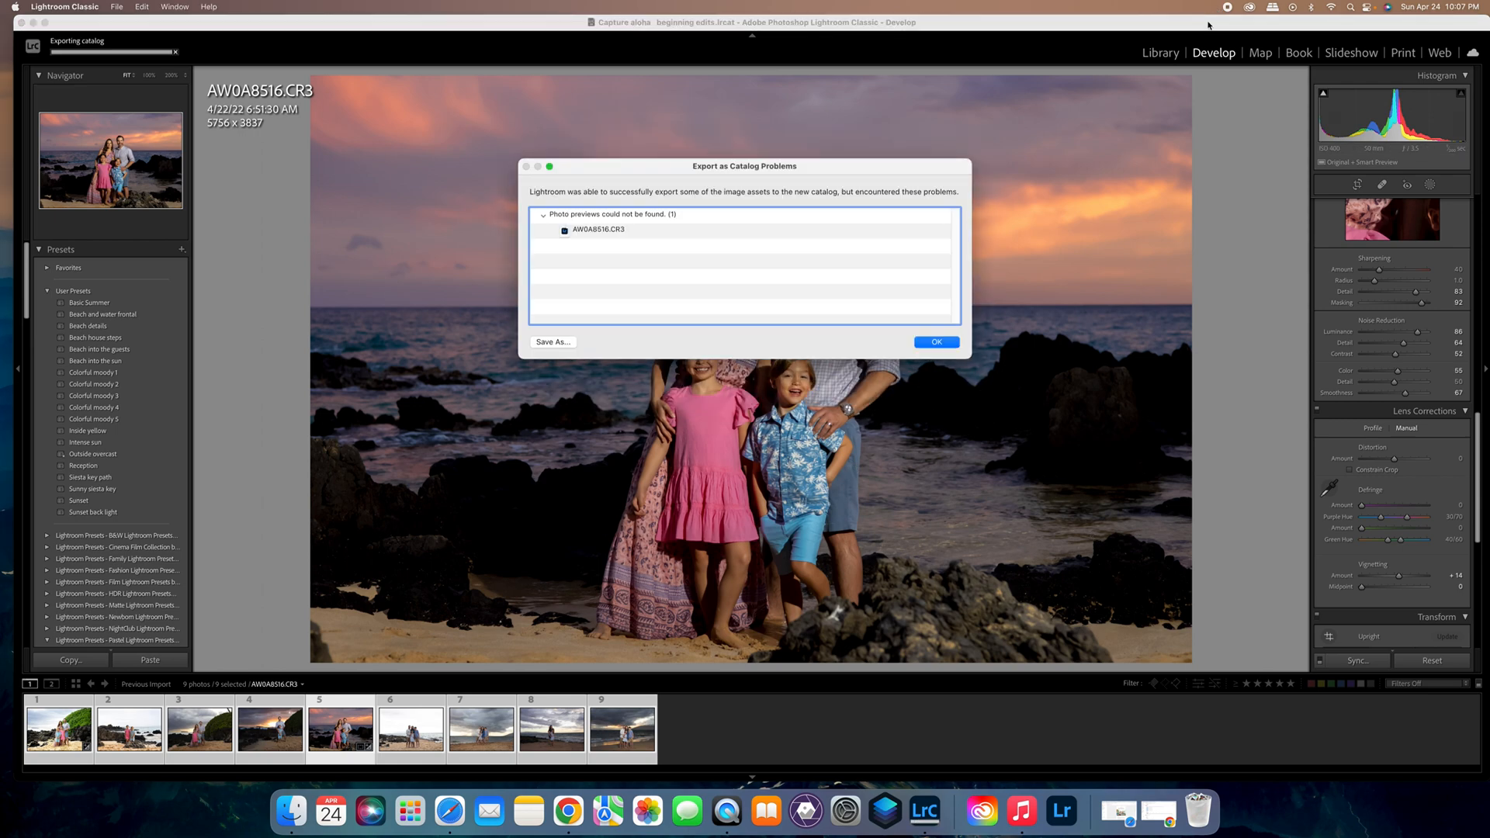
{"action": "left_click_drag", "start_coordinate": [1207, 25], "coordinate": [1206, 35]}
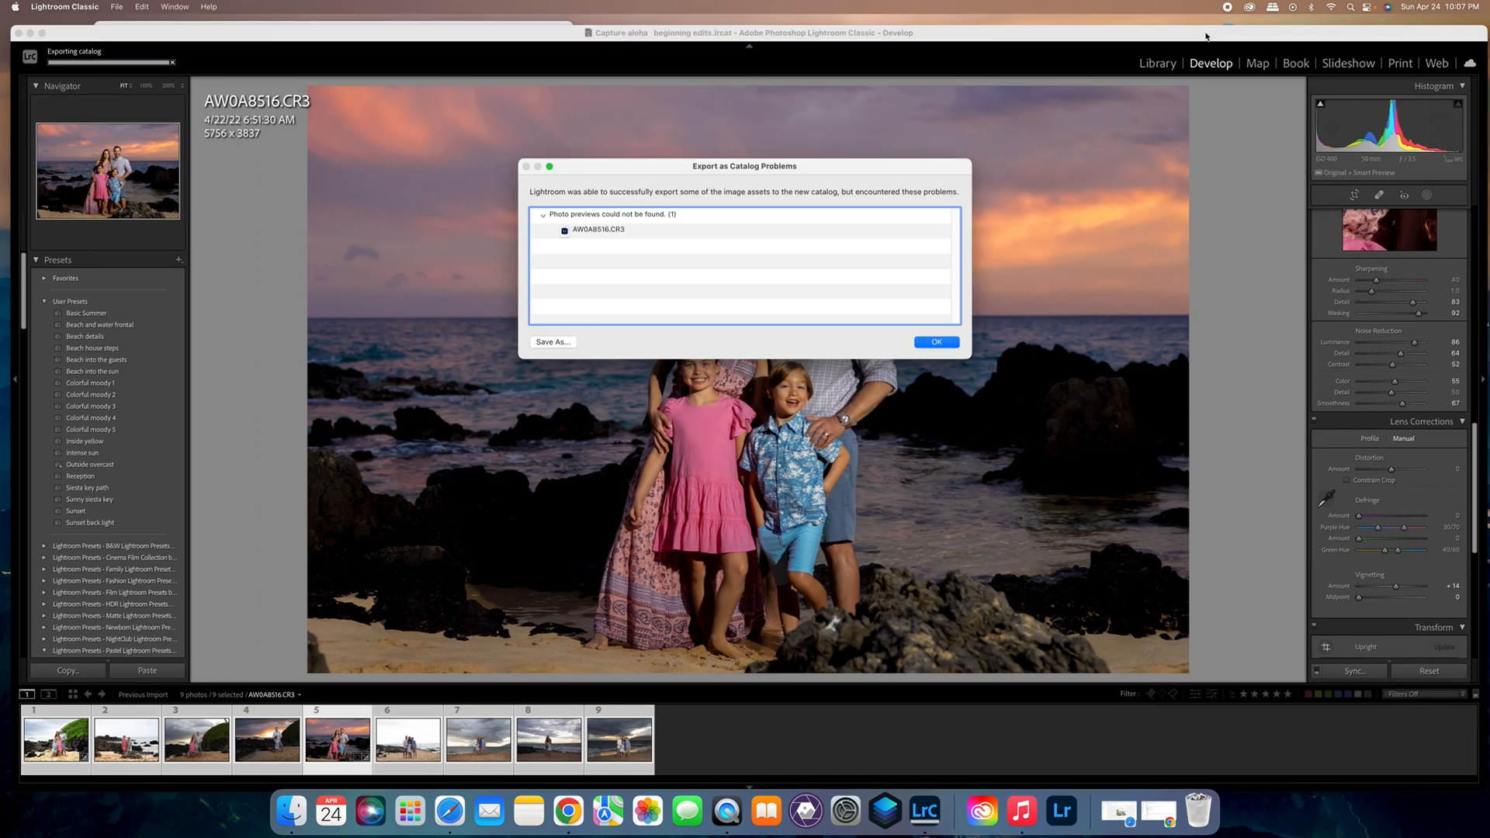
{"action": "left_click", "coordinate": [935, 342]}
Move the exported catalog folder to an open spot near the middle of the desktop and check its files in Finder.
{"action": "left_click_drag", "start_coordinate": [1169, 32], "coordinate": [1169, 746]}
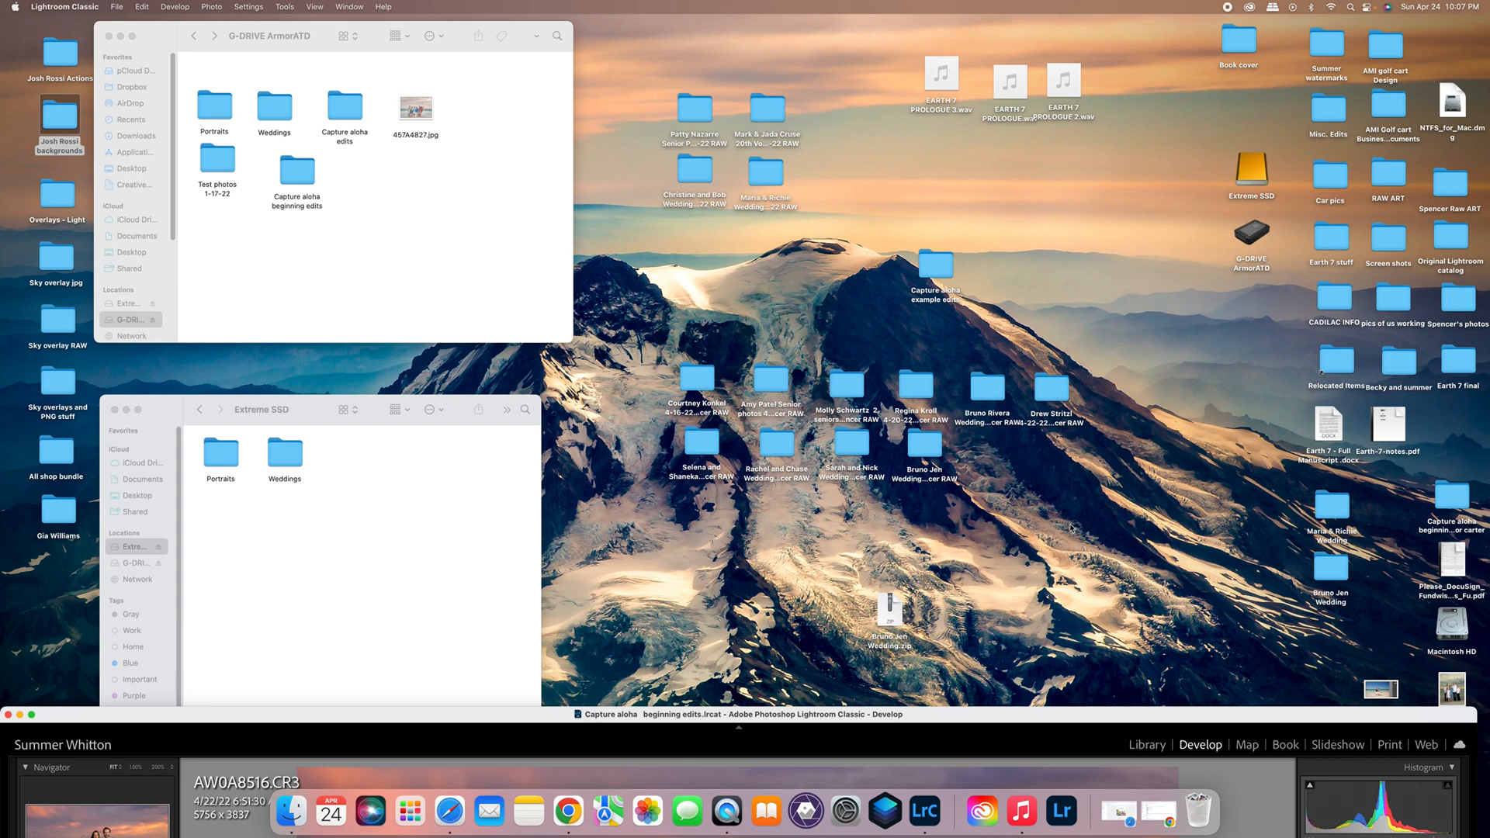
{"action": "left_click_drag", "start_coordinate": [1433, 512], "coordinate": [696, 578]}
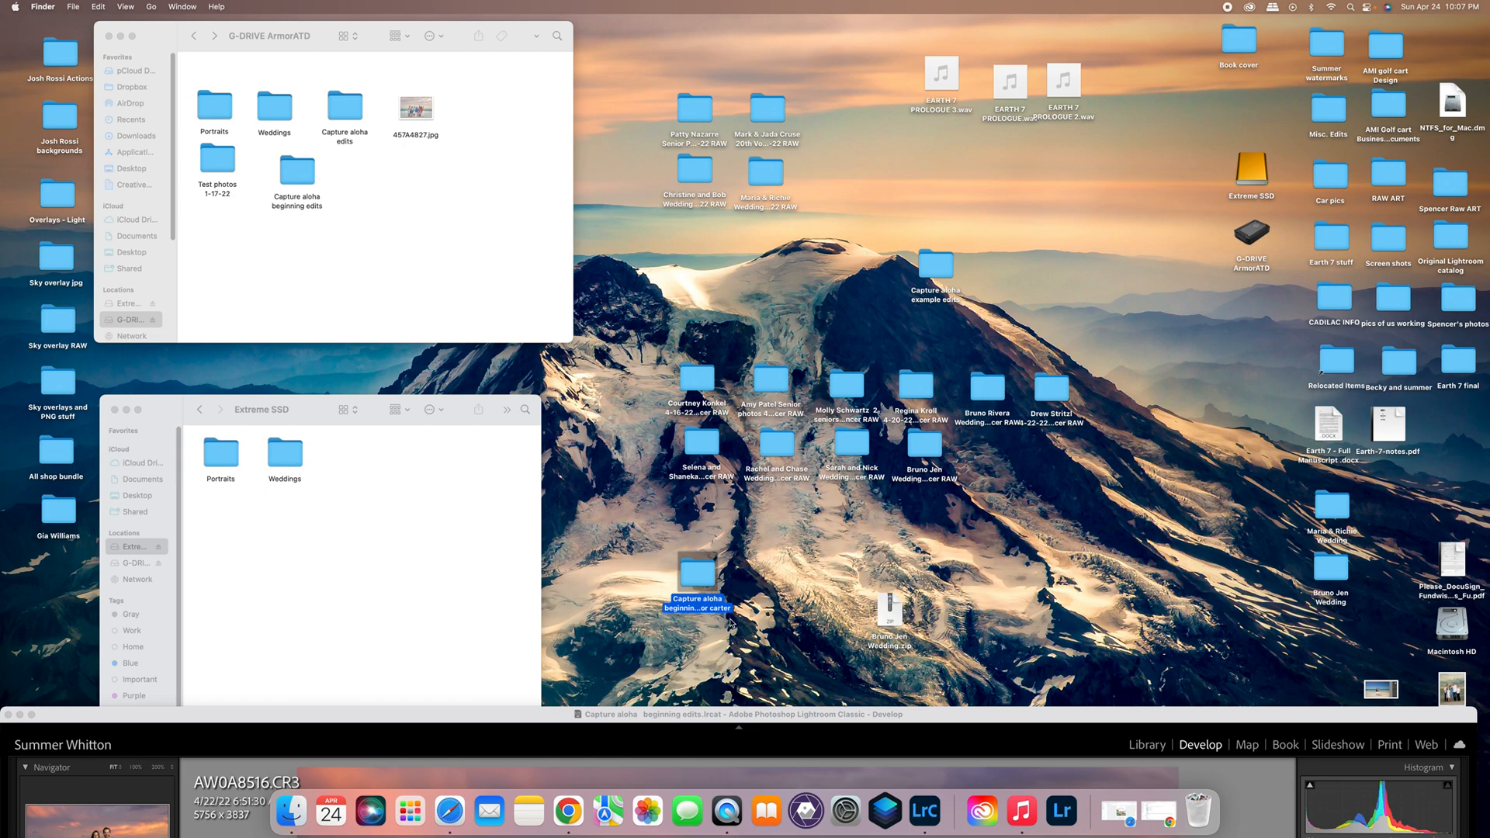
{"action": "double_click", "coordinate": [703, 576]}
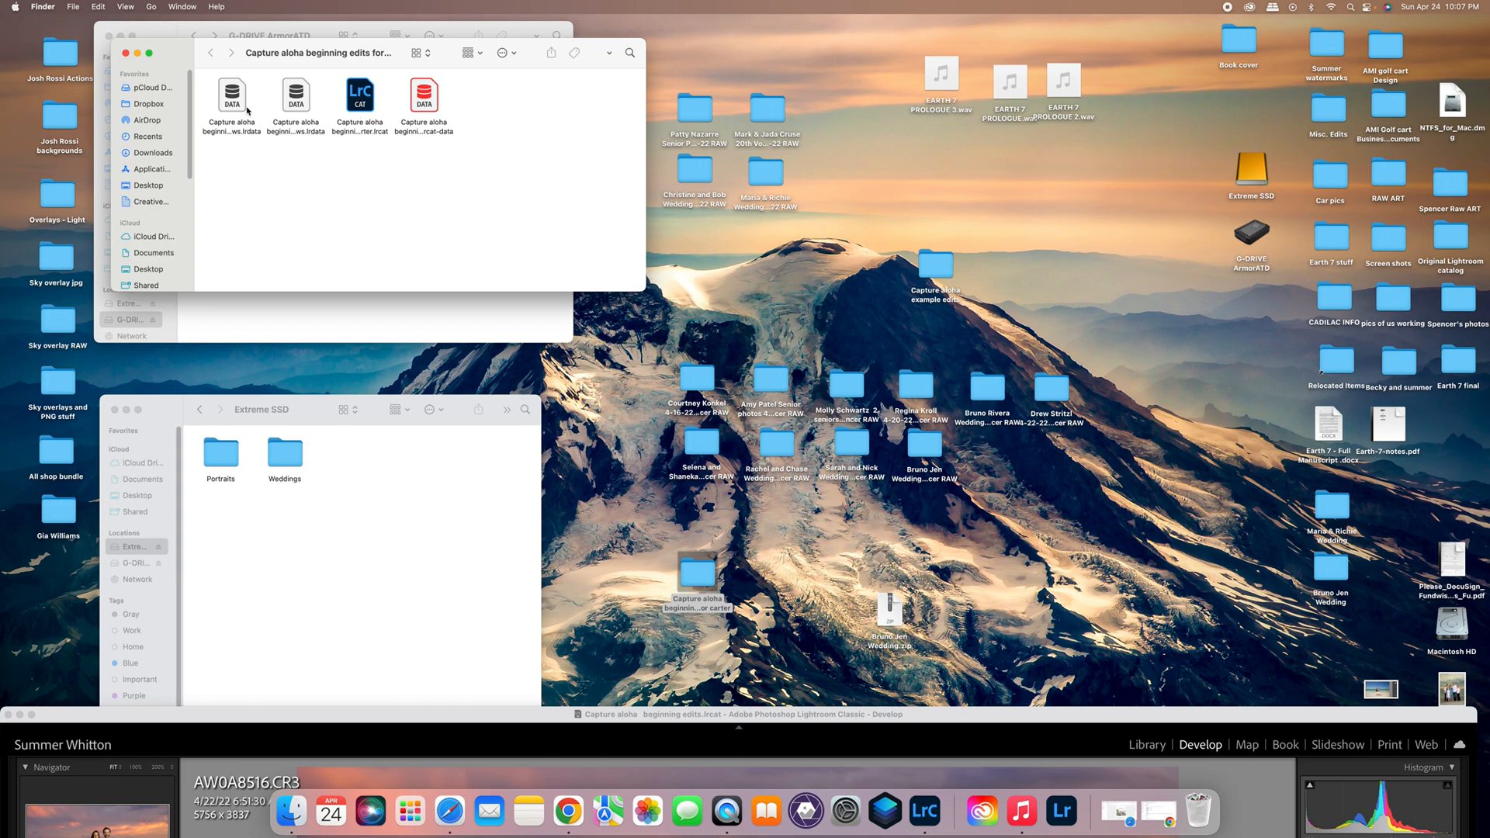
{"action": "left_click", "coordinate": [125, 53]}
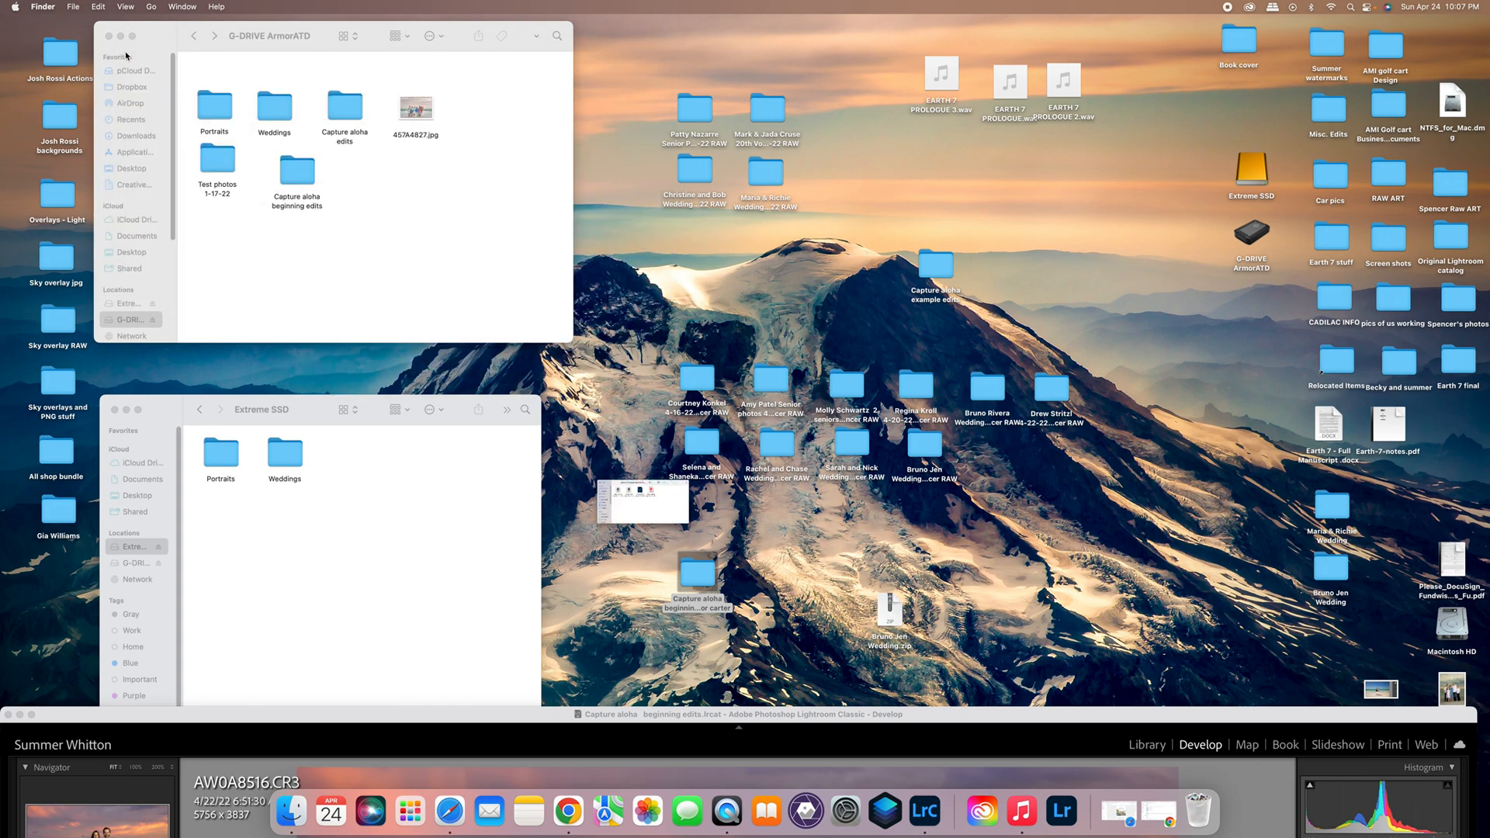
{"action": "left_click", "coordinate": [620, 334]}
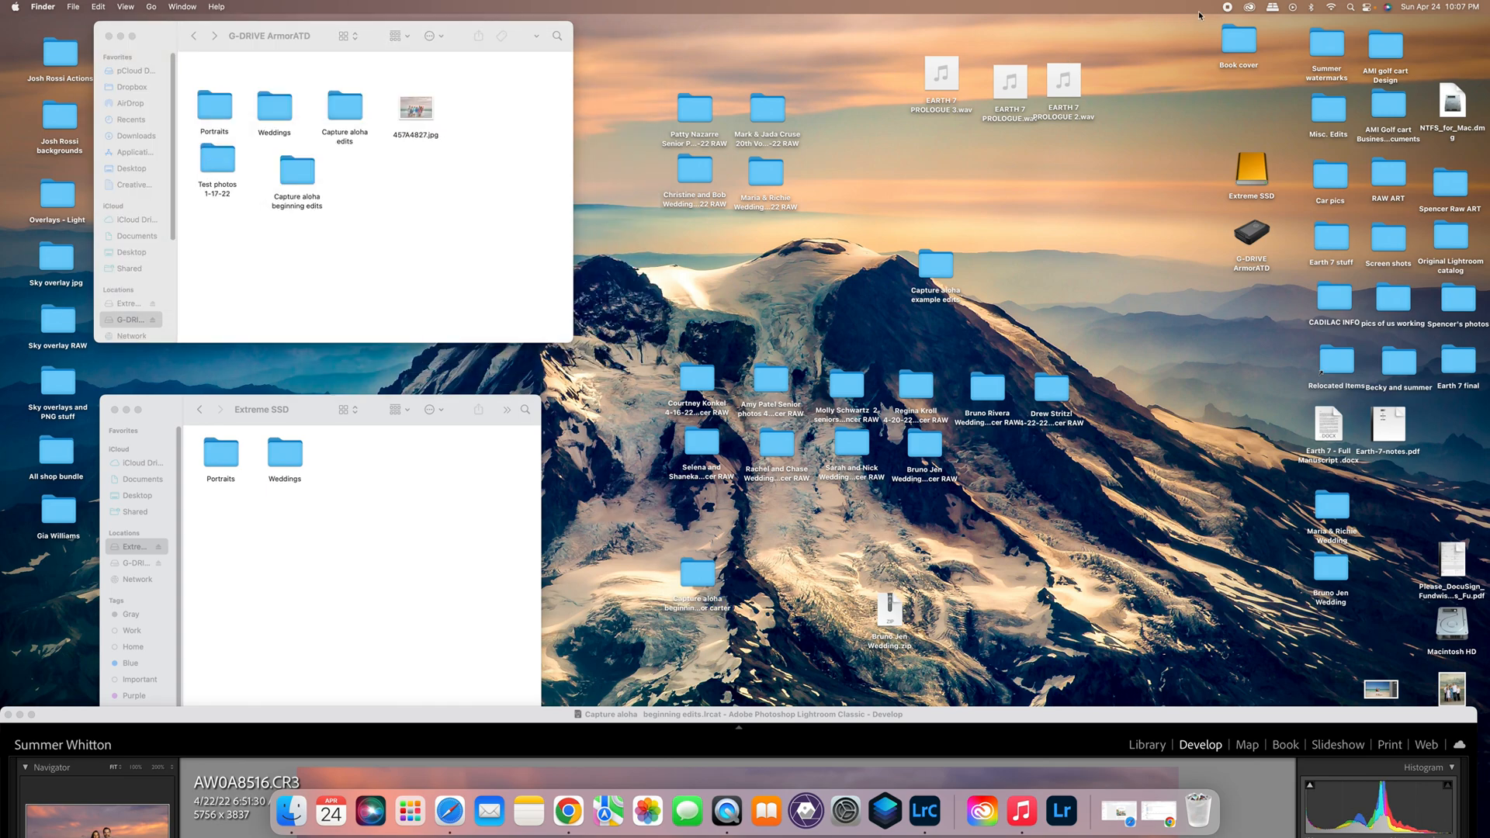